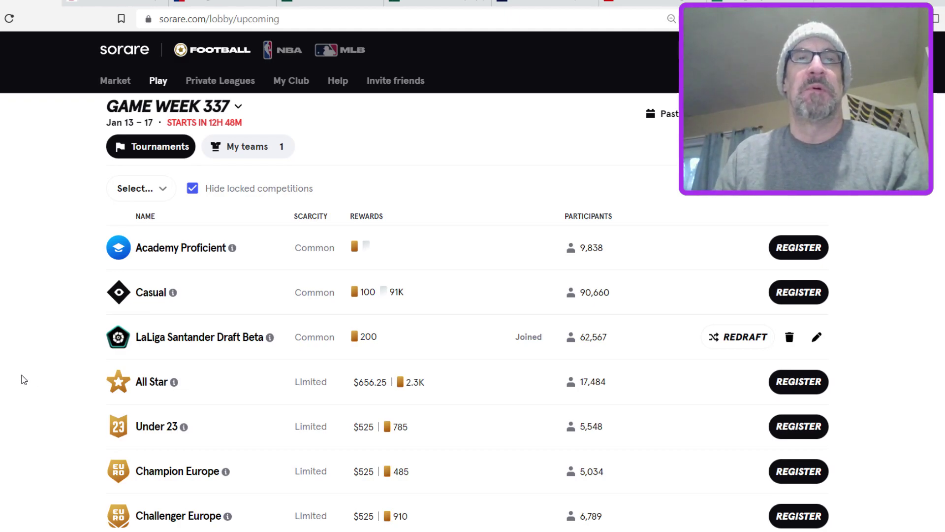
- Review the Game Week 336 team results for the Academy Proficient and Casual competitions
{"action": "mouse_move", "coordinate": [271, 342]}
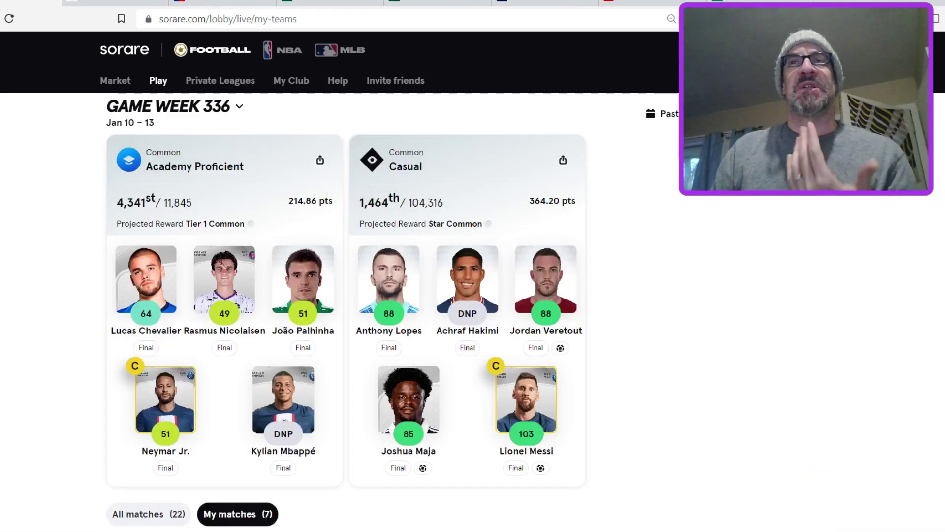
{"action": "scroll", "coordinate": [467, 315], "scroll_direction": "up", "scroll_amount": 3}
{"action": "scroll", "coordinate": [660, 260], "scroll_direction": "down", "scroll_amount": 3}
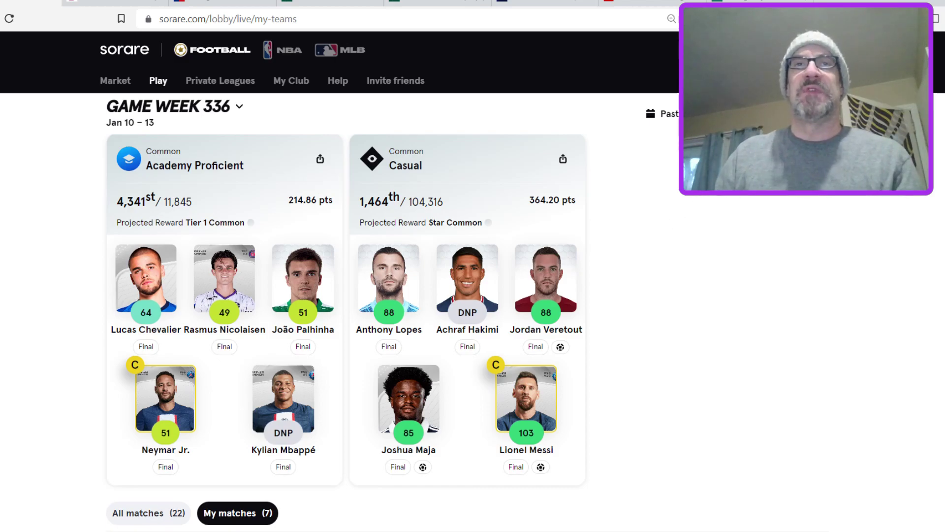
- Return to the upcoming Game Week 337 tournaments and start a redraft of the LaLiga Santander Draft Beta team
{"action": "left_click", "coordinate": [792, 113]}
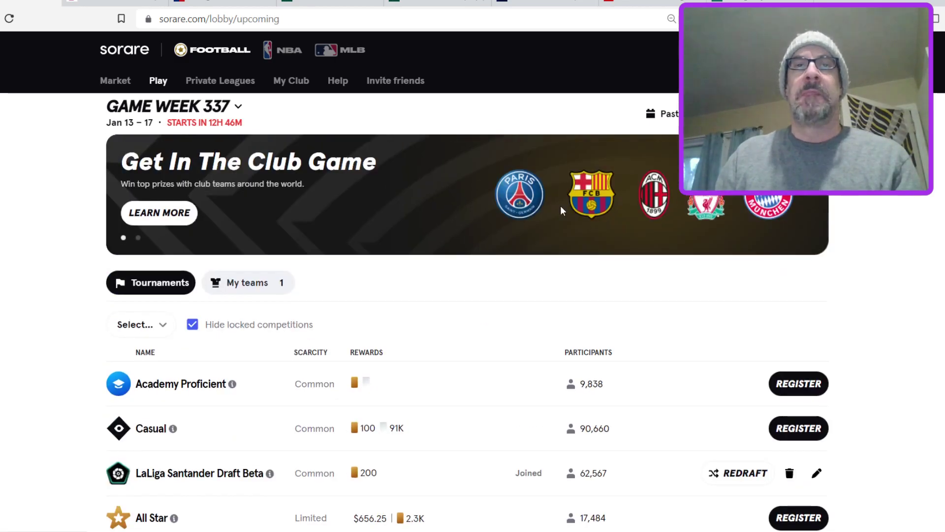
{"action": "scroll", "coordinate": [419, 266], "scroll_direction": "down", "scroll_amount": 3}
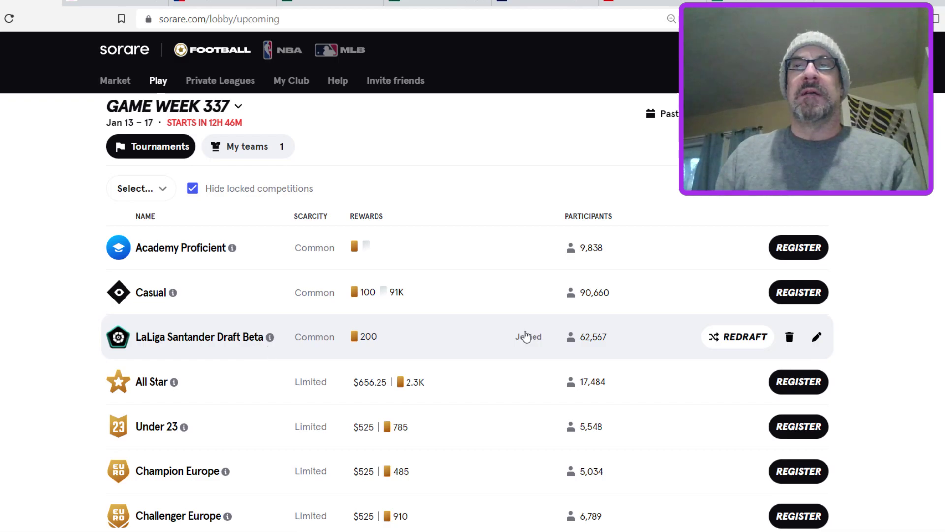
{"action": "left_click", "coordinate": [730, 338]}
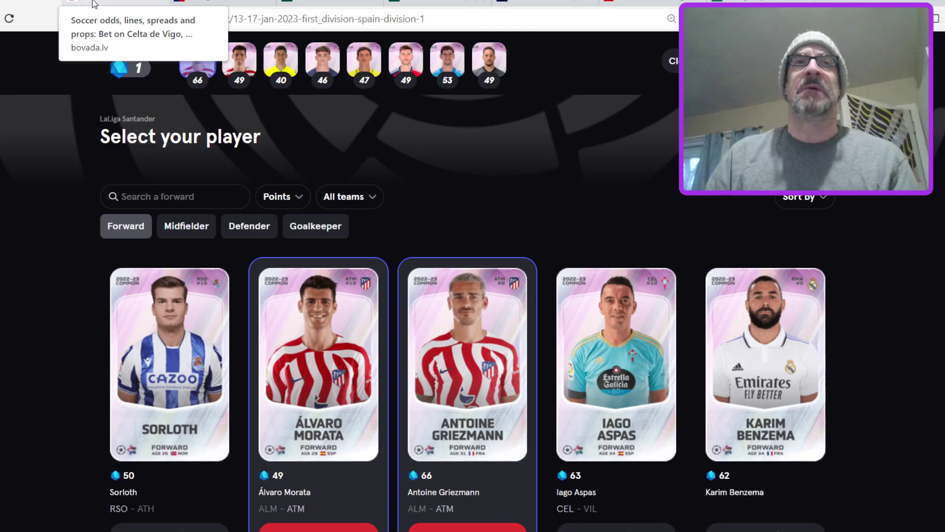
- Switch to the Bovada La Liga odds page and look through the upcoming fixtures from 1/13/23 to 1/16/23
{"action": "left_click", "coordinate": [101, 1]}
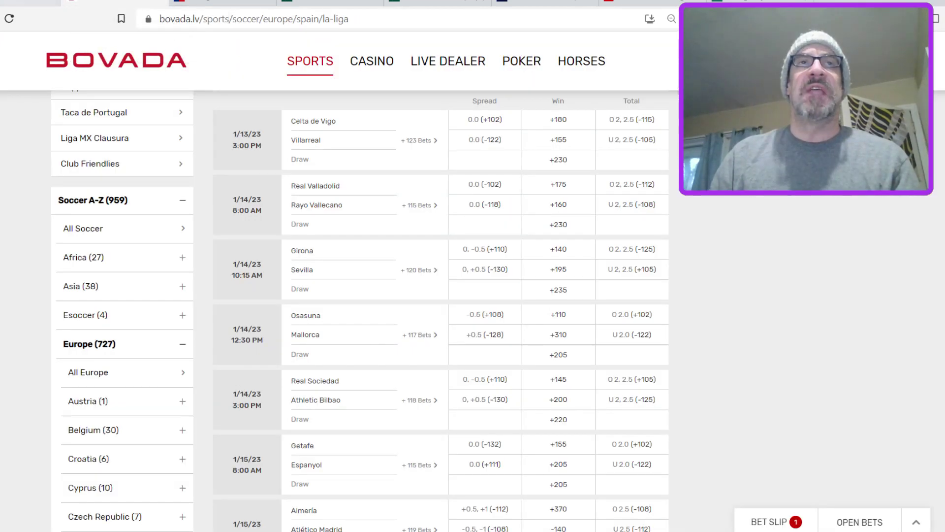
{"action": "left_click", "coordinate": [29, 2]}
{"action": "left_click", "coordinate": [90, 4]}
{"action": "scroll", "coordinate": [355, 303], "scroll_direction": "up", "scroll_amount": 2}
{"action": "scroll", "coordinate": [356, 303], "scroll_direction": "up", "scroll_amount": 3}
{"action": "scroll", "coordinate": [306, 274], "scroll_direction": "down", "scroll_amount": 2}
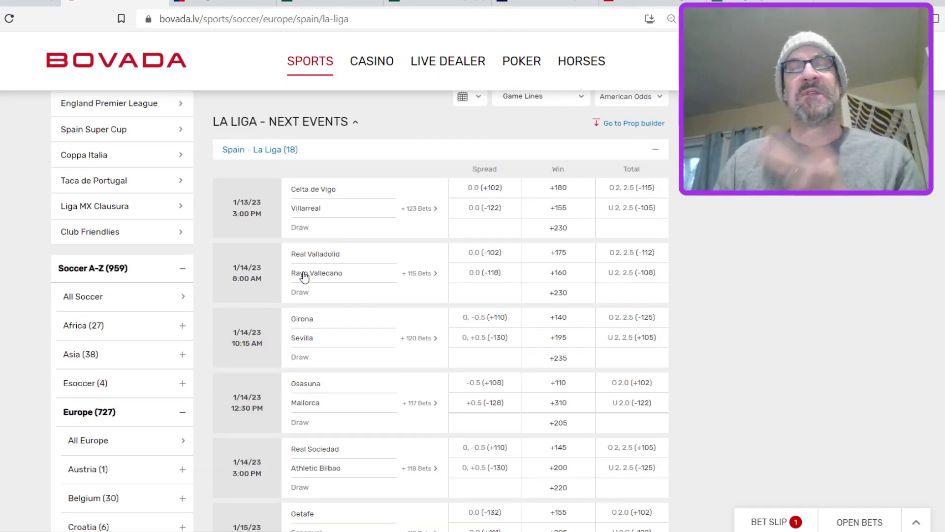
{"action": "scroll", "coordinate": [435, 287], "scroll_direction": "down", "scroll_amount": 2}
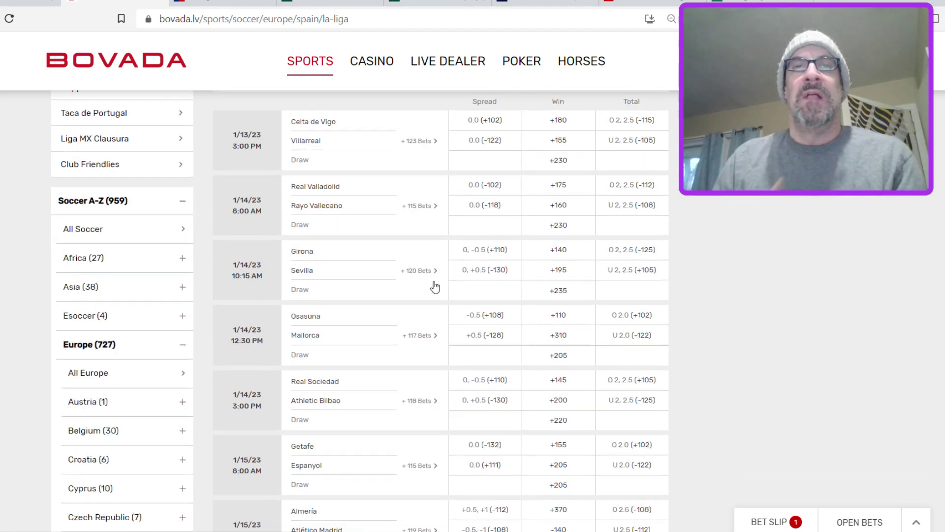
{"action": "scroll", "coordinate": [429, 327], "scroll_direction": "down", "scroll_amount": 6}
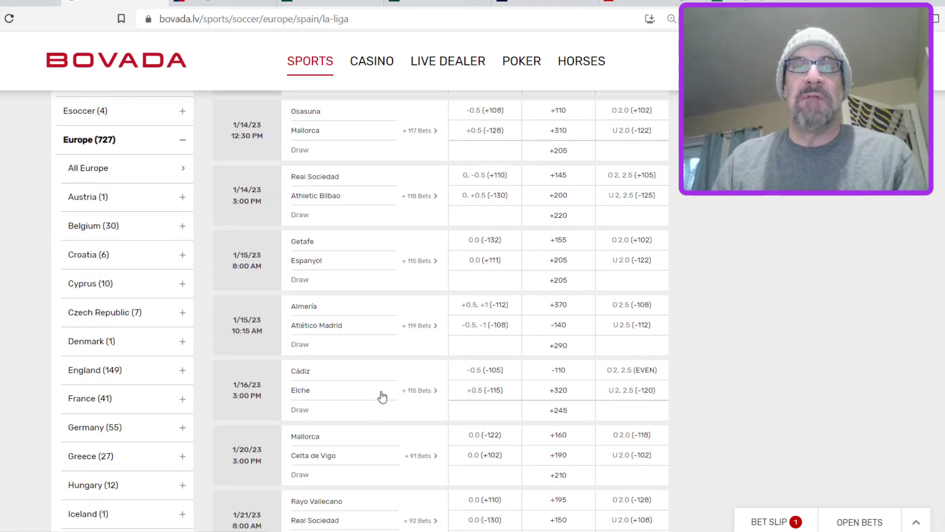
{"action": "scroll", "coordinate": [382, 397], "scroll_direction": "up", "scroll_amount": 4}
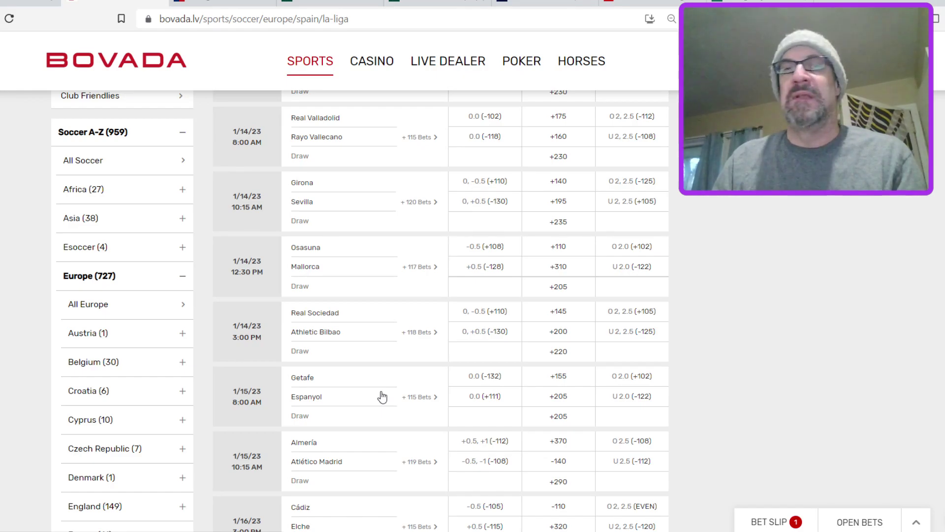
- Examine the win odds of the La Liga matches to identify the game week's strongest favourites
{"action": "scroll", "coordinate": [382, 397], "scroll_direction": "down", "scroll_amount": 2}
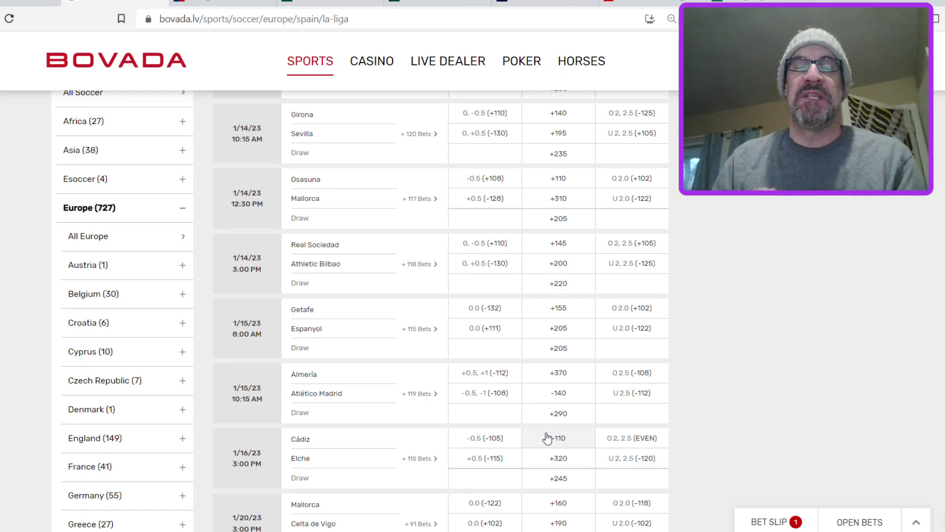
{"action": "scroll", "coordinate": [545, 433], "scroll_direction": "up", "scroll_amount": 1}
{"action": "scroll", "coordinate": [546, 433], "scroll_direction": "down", "scroll_amount": 1}
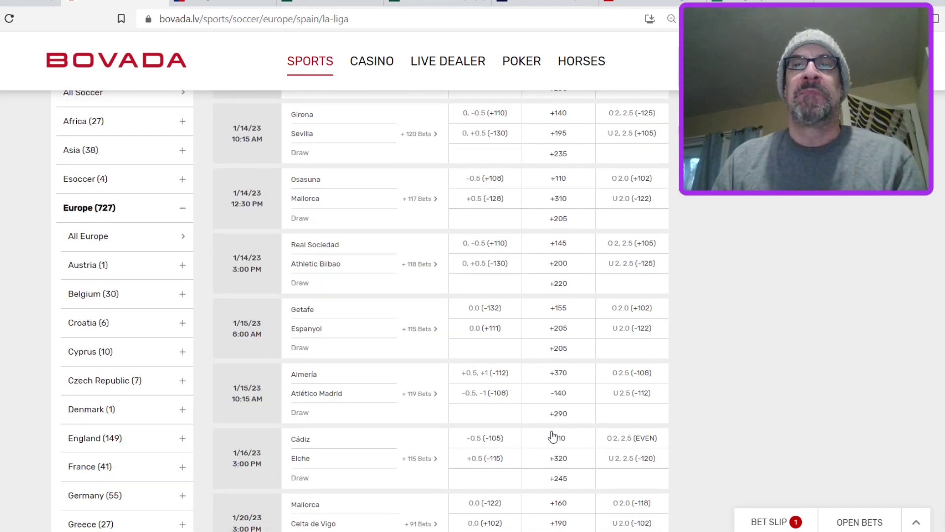
{"action": "scroll", "coordinate": [559, 396], "scroll_direction": "up", "scroll_amount": 2}
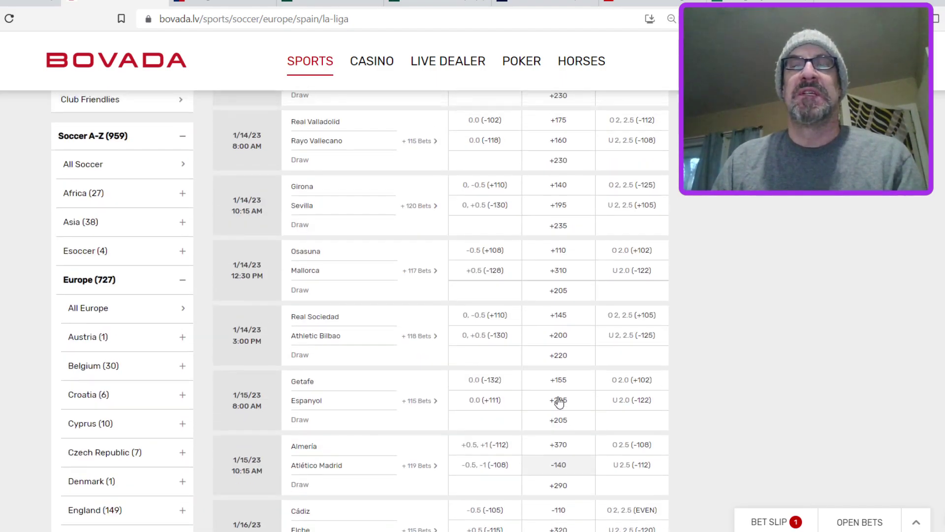
{"action": "scroll", "coordinate": [560, 400], "scroll_direction": "up", "scroll_amount": 1}
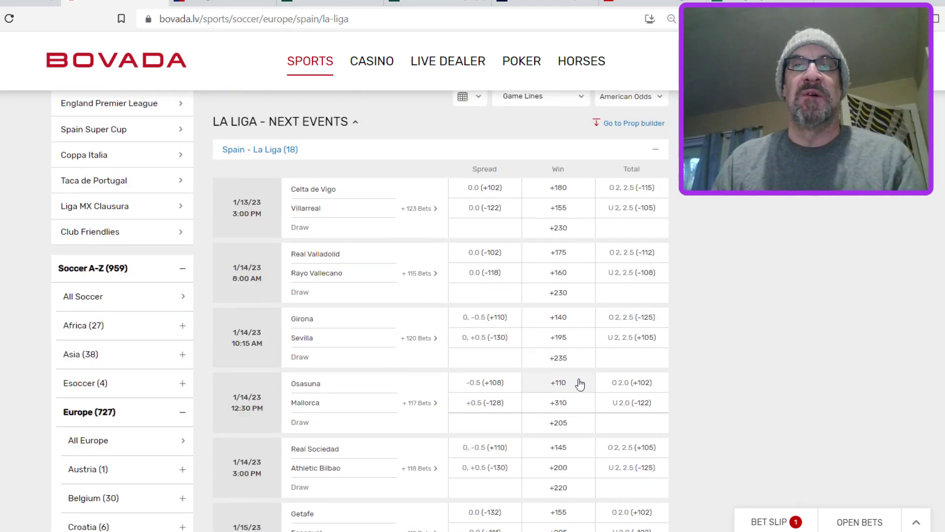
{"action": "scroll", "coordinate": [580, 384], "scroll_direction": "down", "scroll_amount": 3}
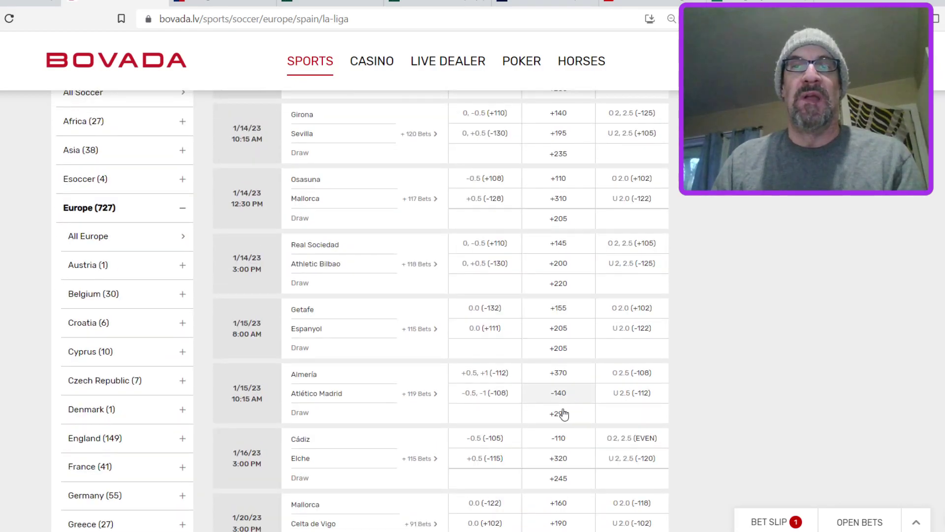
- Compare the over/under totals of the La Liga matches alongside their win odds
{"action": "scroll", "coordinate": [596, 449], "scroll_direction": "up", "scroll_amount": 2}
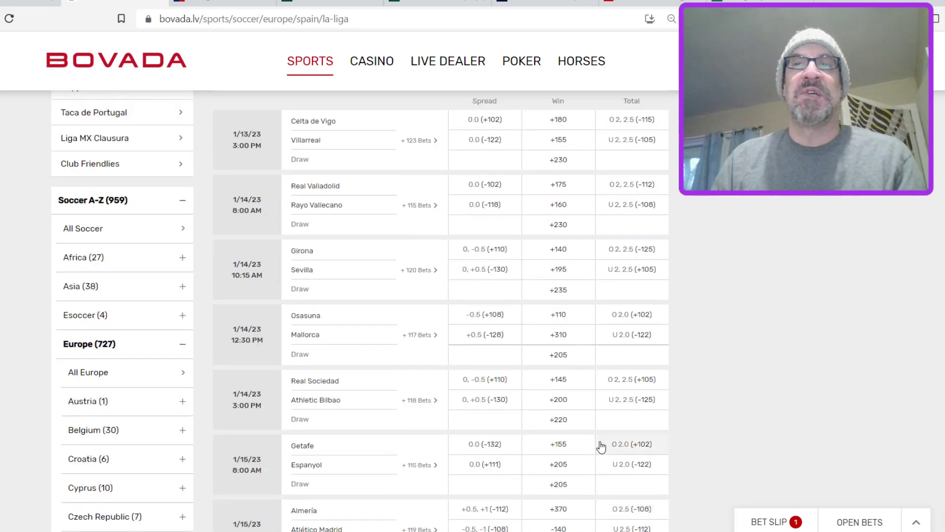
{"action": "scroll", "coordinate": [616, 357], "scroll_direction": "down", "scroll_amount": 2}
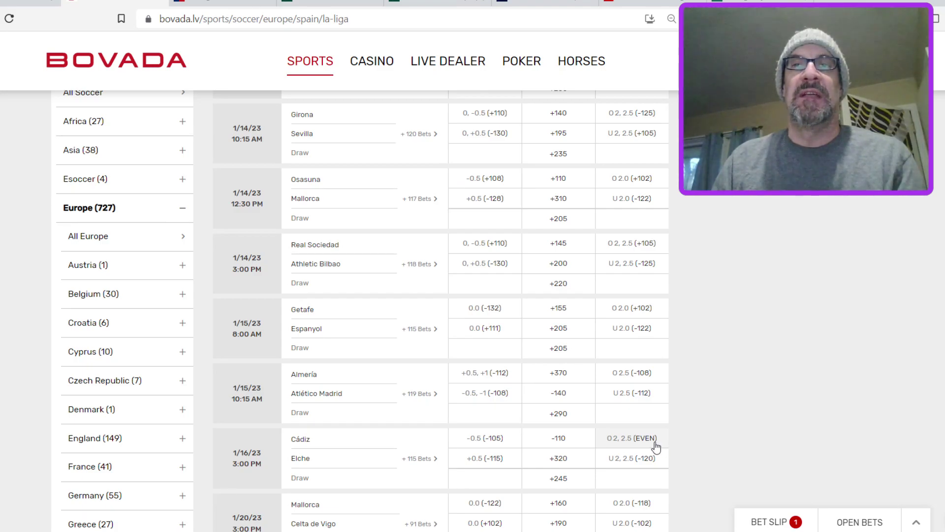
{"action": "scroll", "coordinate": [655, 446], "scroll_direction": "up", "scroll_amount": 3}
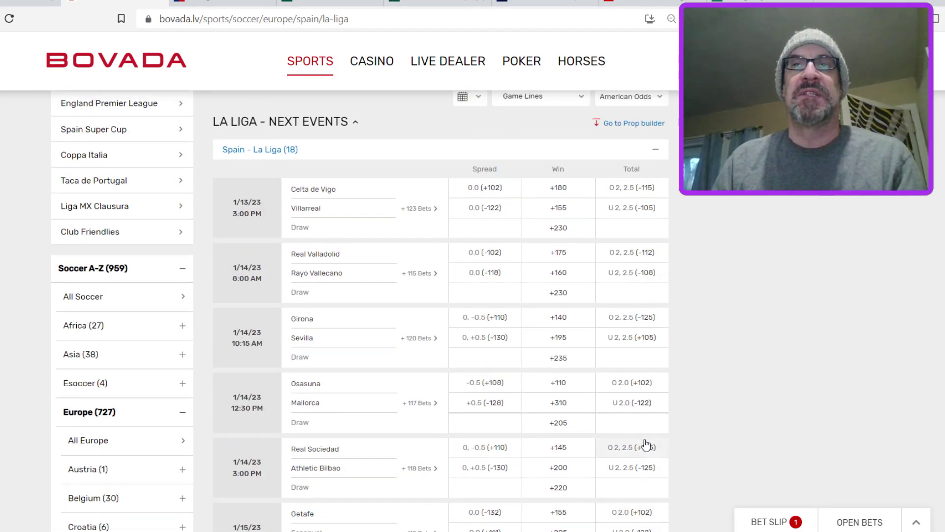
{"action": "scroll", "coordinate": [639, 443], "scroll_direction": "down", "scroll_amount": 3}
{"action": "scroll", "coordinate": [634, 437], "scroll_direction": "up", "scroll_amount": 1}
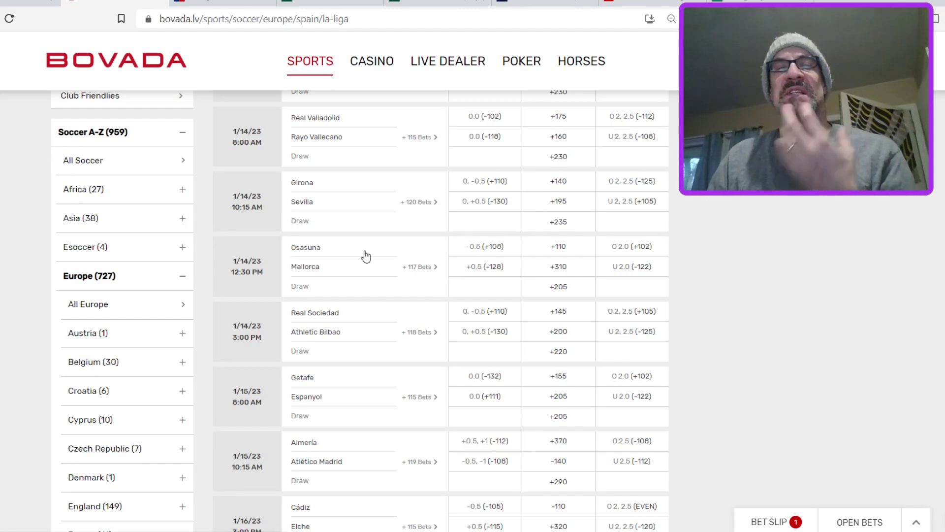
{"action": "scroll", "coordinate": [365, 256], "scroll_direction": "down", "scroll_amount": 1}
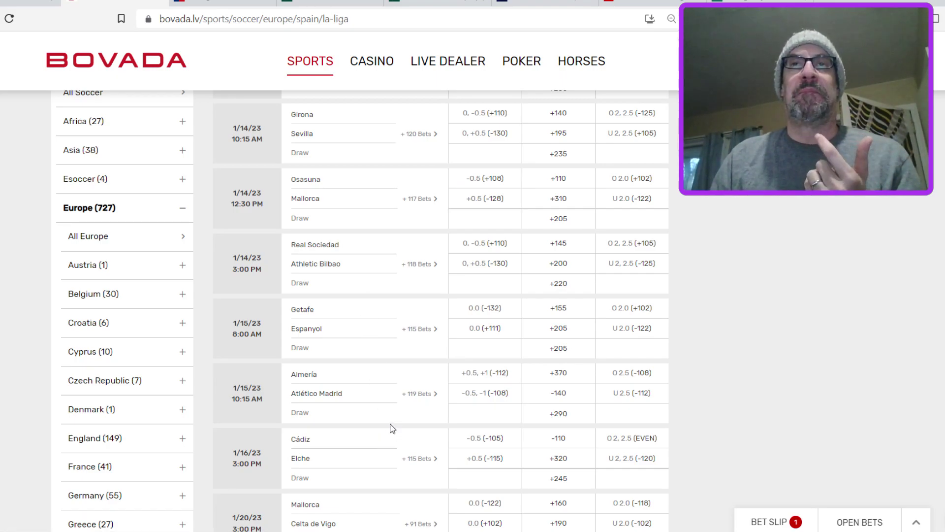
{"action": "scroll", "coordinate": [391, 428], "scroll_direction": "up", "scroll_amount": 3}
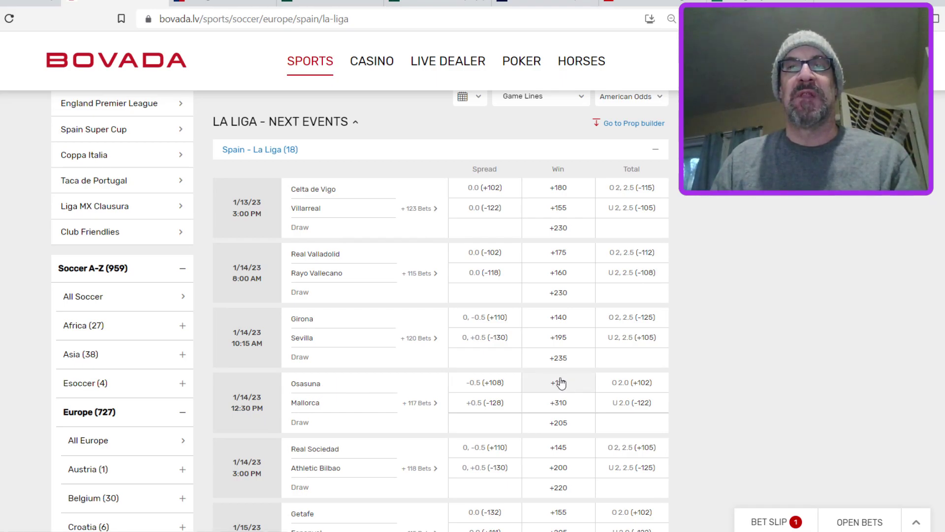
{"action": "scroll", "coordinate": [675, 391], "scroll_direction": "down", "scroll_amount": 1}
{"action": "scroll", "coordinate": [675, 391], "scroll_direction": "down", "scroll_amount": 1}
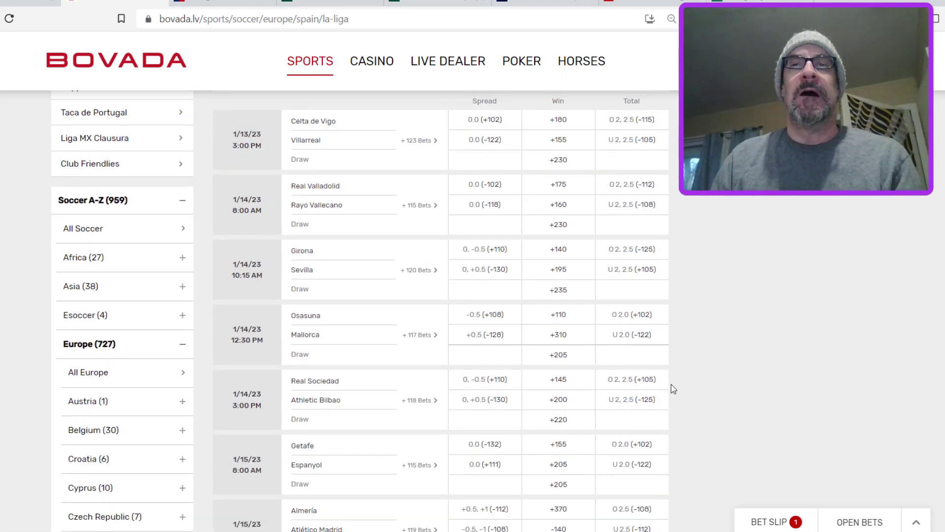
{"action": "scroll", "coordinate": [672, 389], "scroll_direction": "up", "scroll_amount": 2}
- Switch to the Sky Sports La Liga table and compare the teams' standings, goal difference and recent form
{"action": "key", "text": "ctrl+Tab"}
{"action": "scroll", "coordinate": [305, 201], "scroll_direction": "down", "scroll_amount": 3}
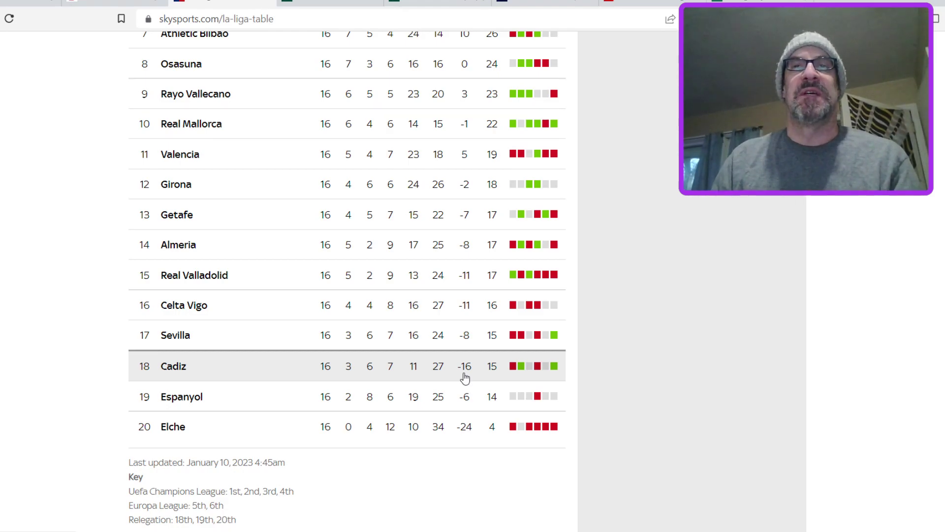
{"action": "scroll", "coordinate": [465, 378], "scroll_direction": "up", "scroll_amount": 5}
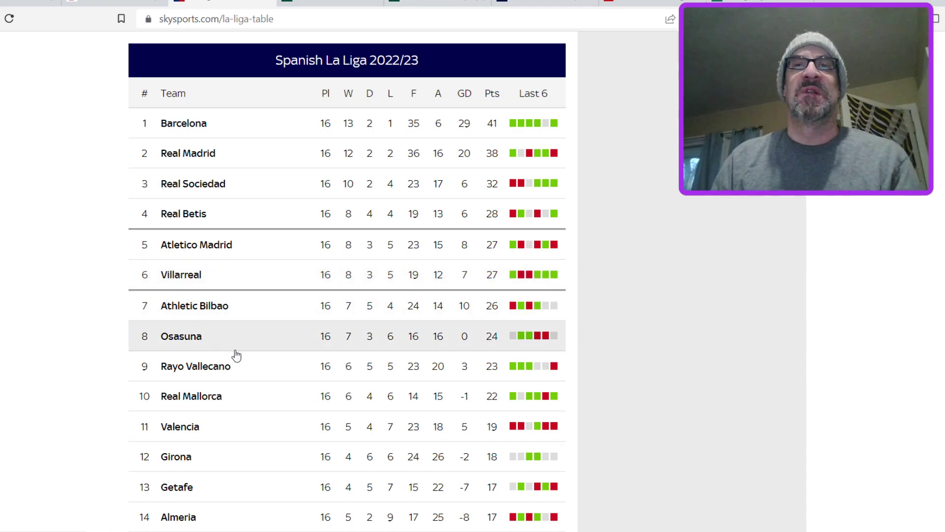
{"action": "scroll", "coordinate": [237, 354], "scroll_direction": "down", "scroll_amount": 1}
{"action": "scroll", "coordinate": [237, 354], "scroll_direction": "up", "scroll_amount": 1}
{"action": "scroll", "coordinate": [232, 409], "scroll_direction": "down", "scroll_amount": 2}
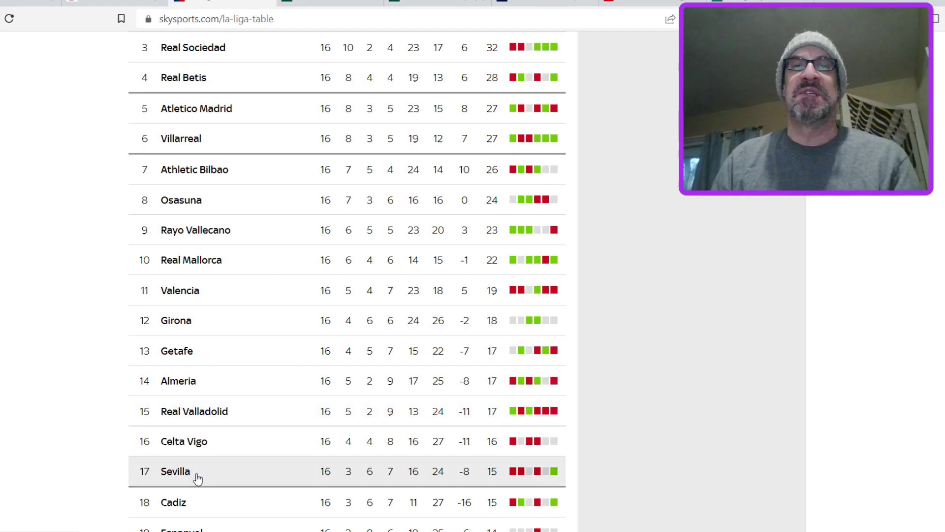
{"action": "scroll", "coordinate": [197, 475], "scroll_direction": "down", "scroll_amount": 1}
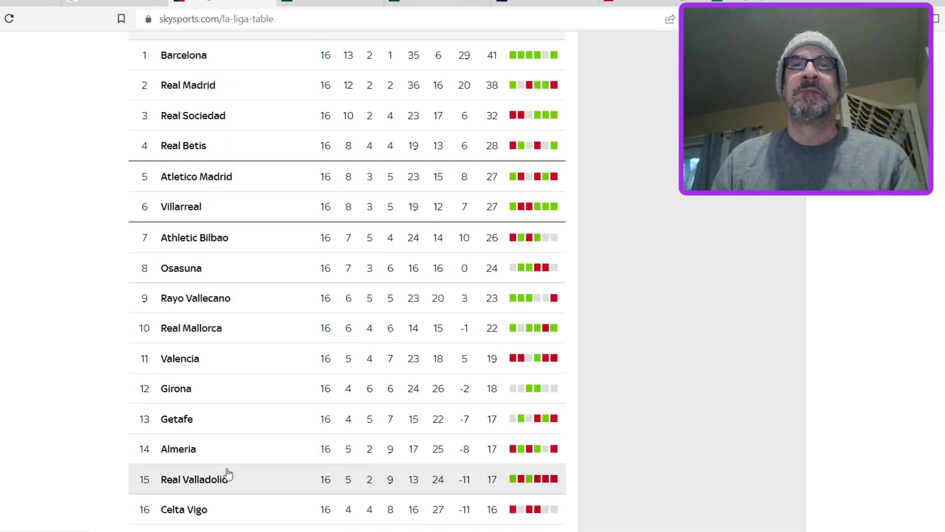
{"action": "scroll", "coordinate": [205, 443], "scroll_direction": "up", "scroll_amount": 1}
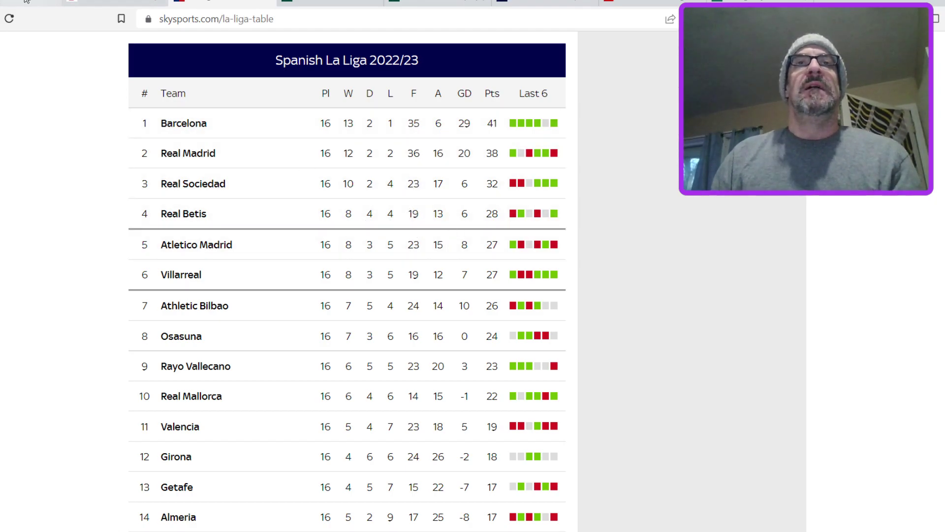
- Switch to the SorareData Gameweek center and find the LaLiga Santander fixtures in the lineup projections
{"action": "left_click", "coordinate": [325, 4]}
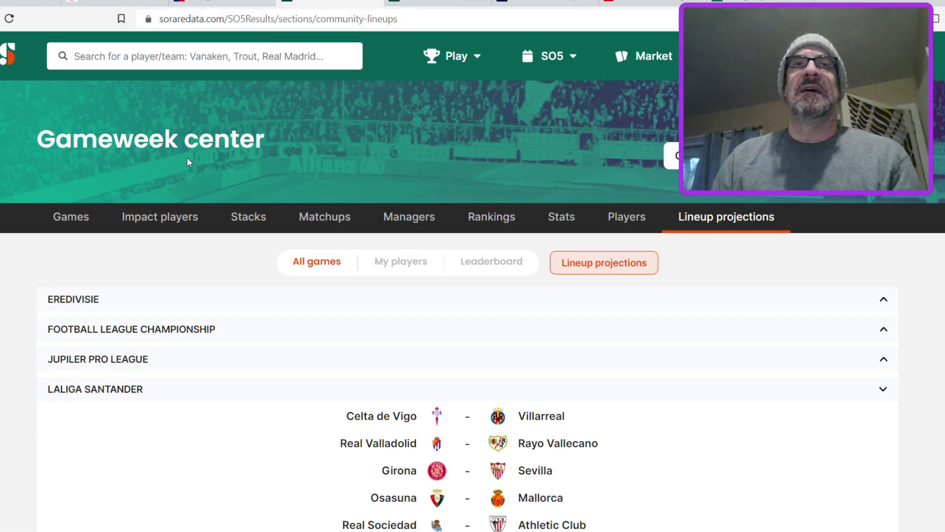
{"action": "scroll", "coordinate": [243, 253], "scroll_direction": "down", "scroll_amount": 1}
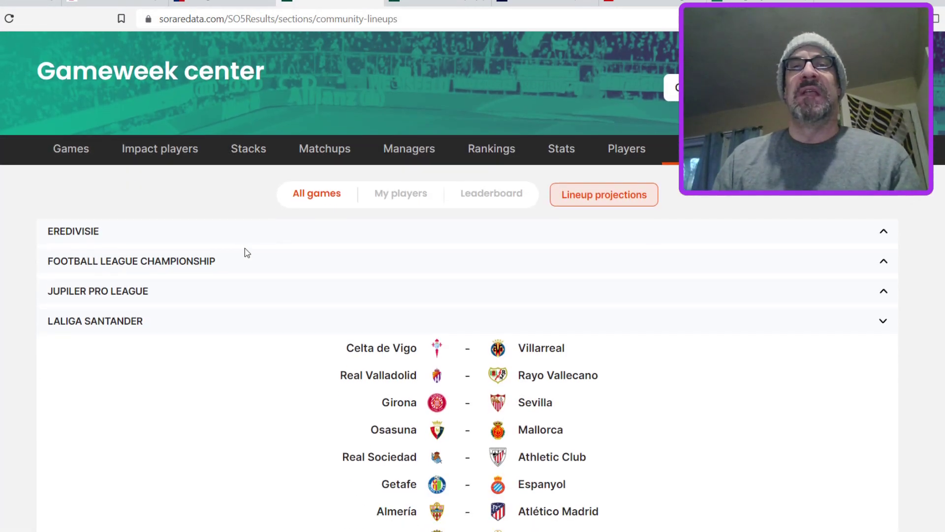
{"action": "left_click_drag", "start_coordinate": [61, 90], "coordinate": [303, 70]}
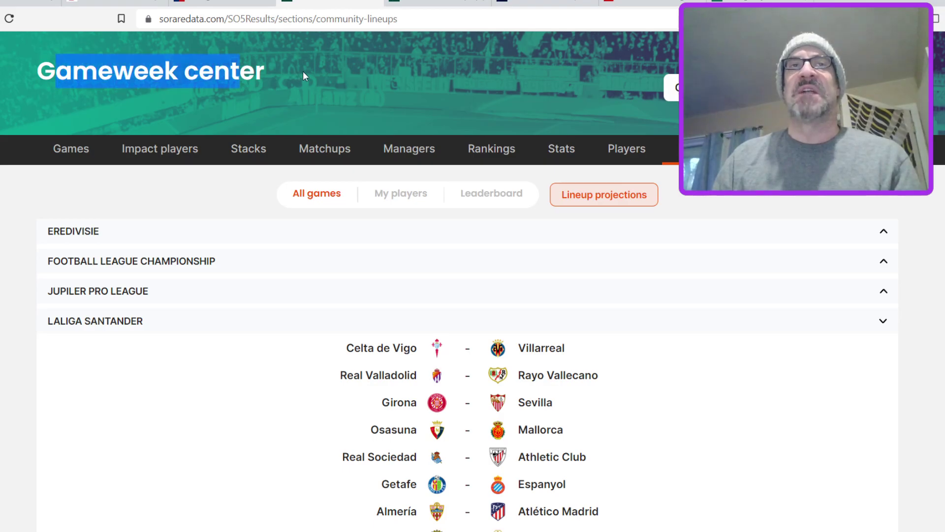
{"action": "left_click", "coordinate": [220, 197]}
{"action": "scroll", "coordinate": [295, 264], "scroll_direction": "down", "scroll_amount": 2}
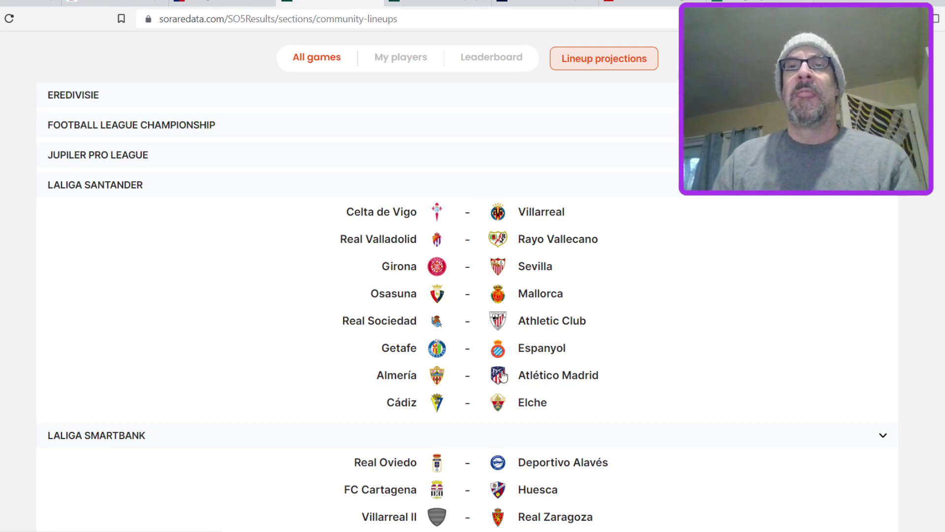
- Open the Almería – Atlético Madrid lineup projection and check both squads' recent scores and community starter predictions
{"action": "left_click", "coordinate": [468, 378]}
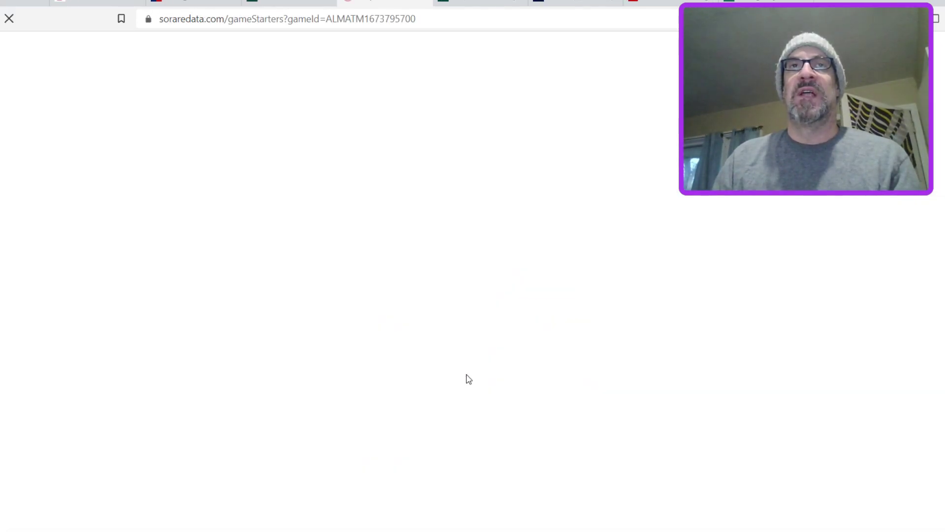
{"action": "scroll", "coordinate": [438, 366], "scroll_direction": "down", "scroll_amount": 15}
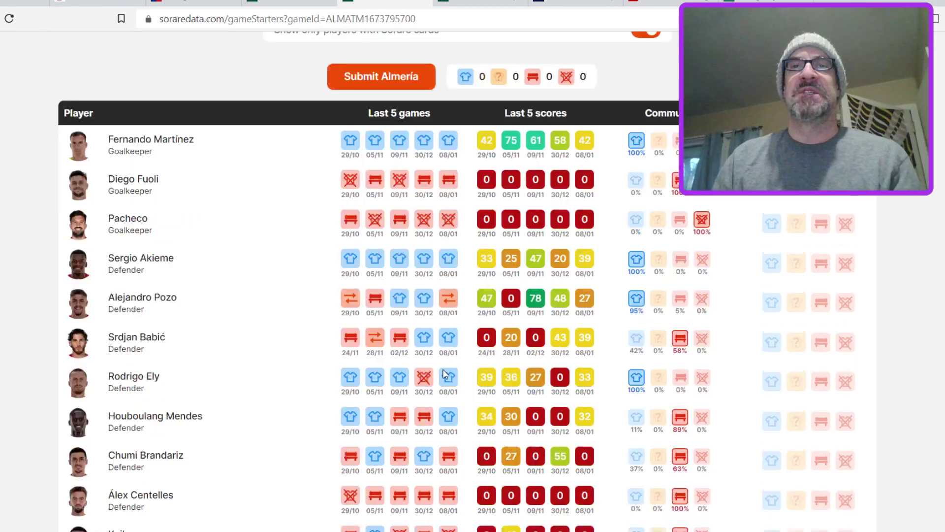
{"action": "scroll", "coordinate": [438, 367], "scroll_direction": "down", "scroll_amount": 14}
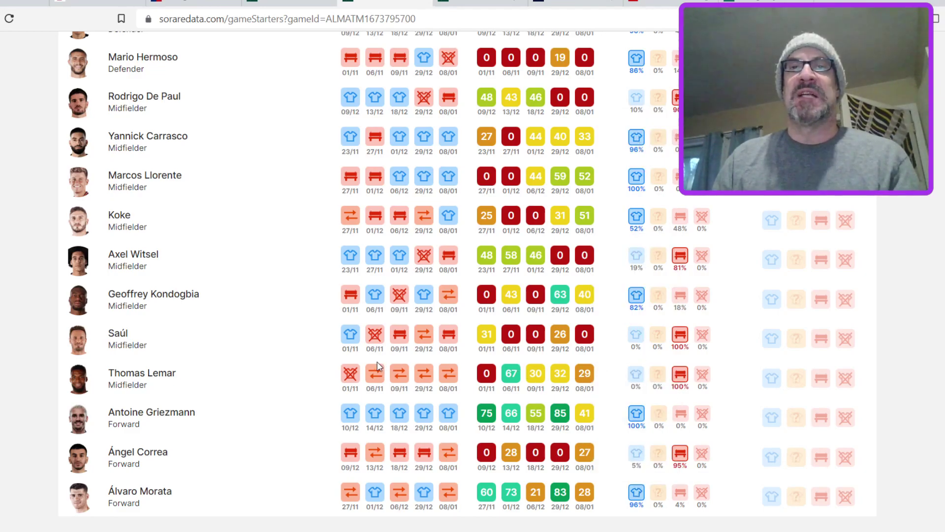
{"action": "scroll", "coordinate": [566, 341], "scroll_direction": "up", "scroll_amount": 10}
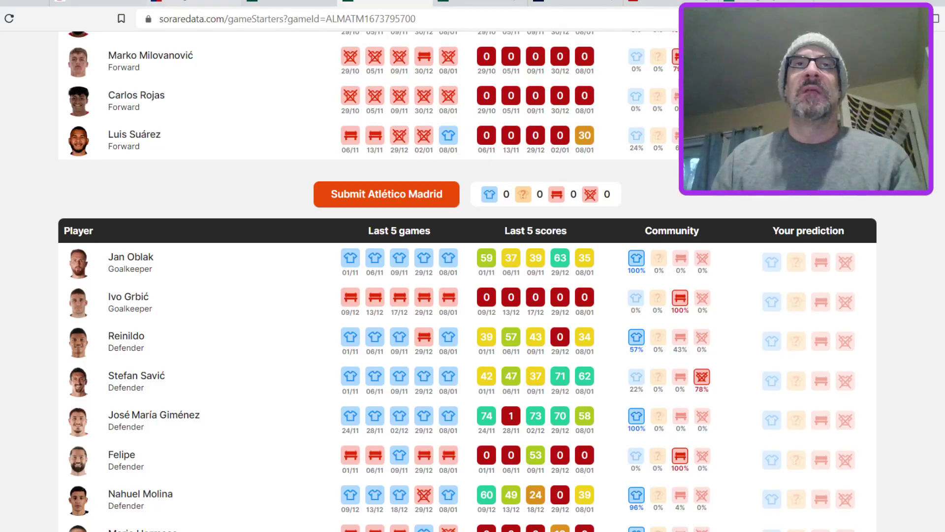
- Switch to the Sorare LaLiga Santander draft and check the recent scores of forwards Antoine Griezmann and Álvaro Morata
{"action": "left_click", "coordinate": [22, 3]}
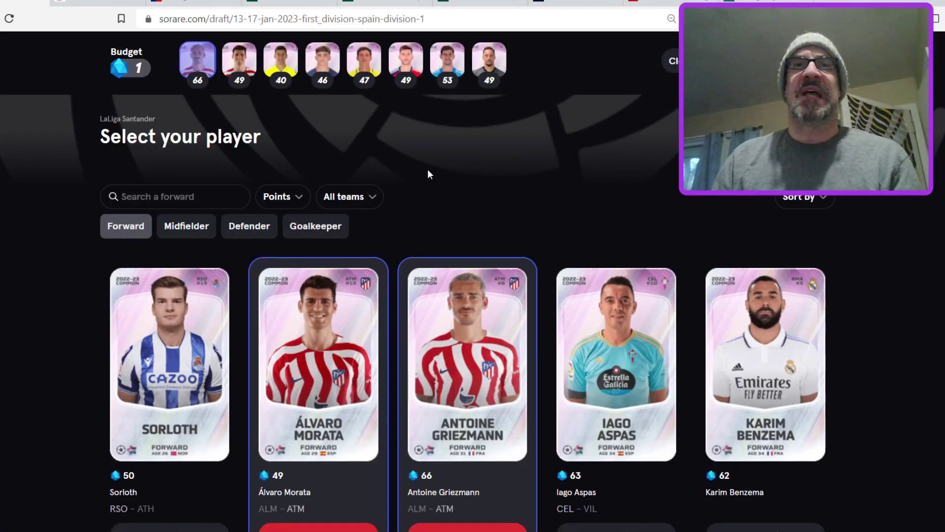
{"action": "scroll", "coordinate": [471, 170], "scroll_direction": "down", "scroll_amount": 1}
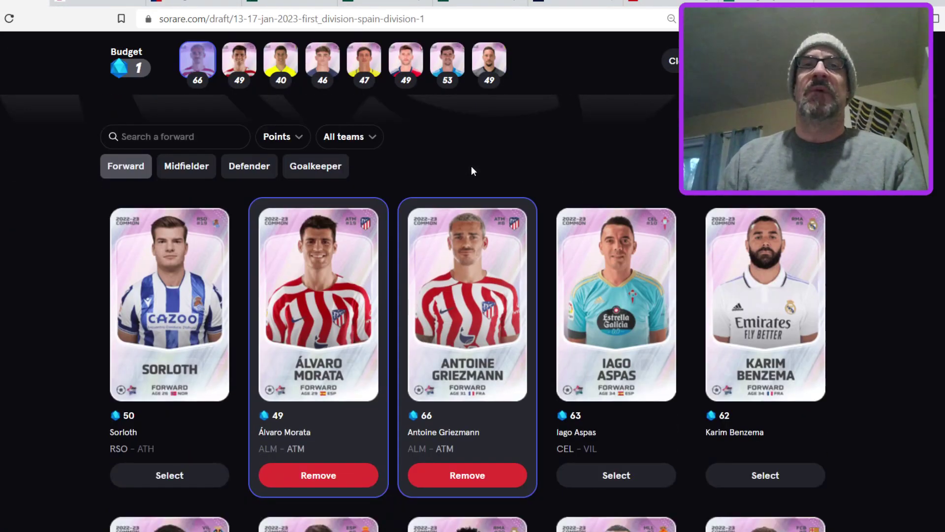
{"action": "scroll", "coordinate": [482, 157], "scroll_direction": "up", "scroll_amount": 1}
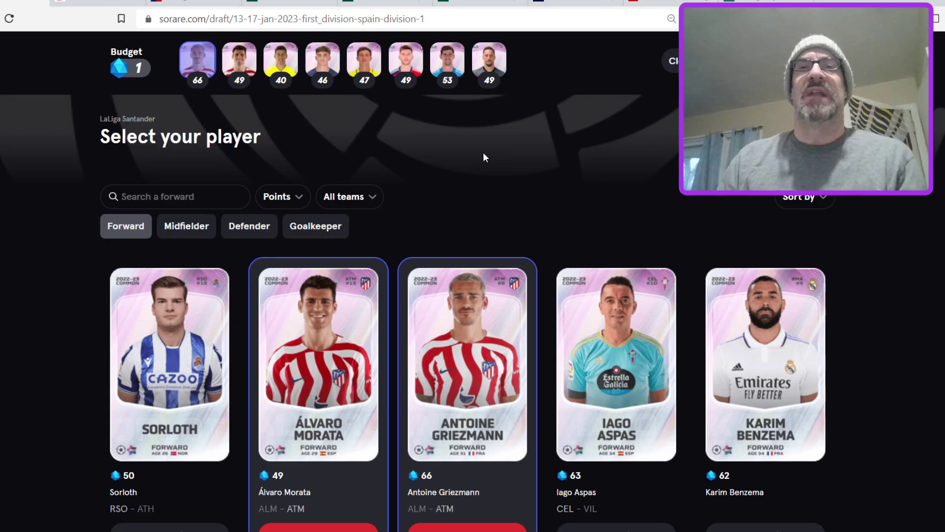
{"action": "left_click", "coordinate": [479, 334]}
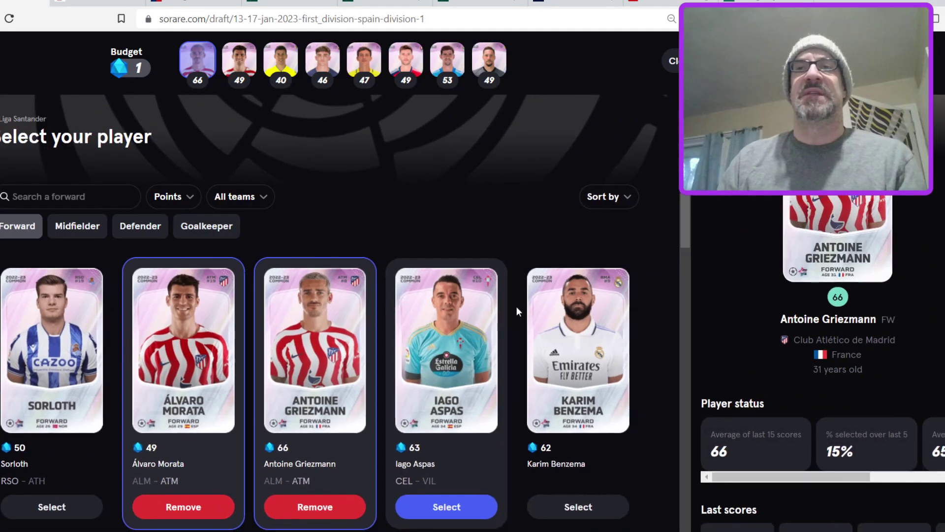
{"action": "scroll", "coordinate": [771, 335], "scroll_direction": "down", "scroll_amount": 3}
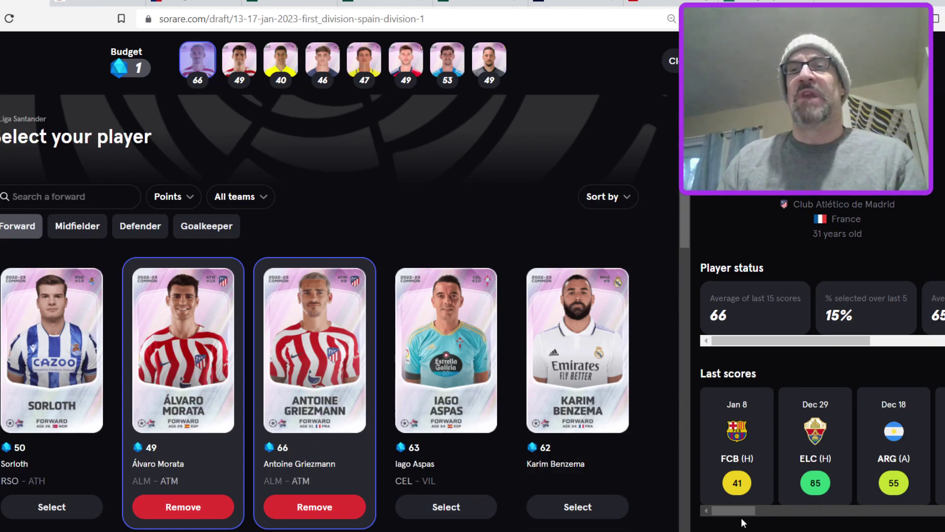
{"action": "left_click_drag", "start_coordinate": [737, 512], "coordinate": [640, 468]}
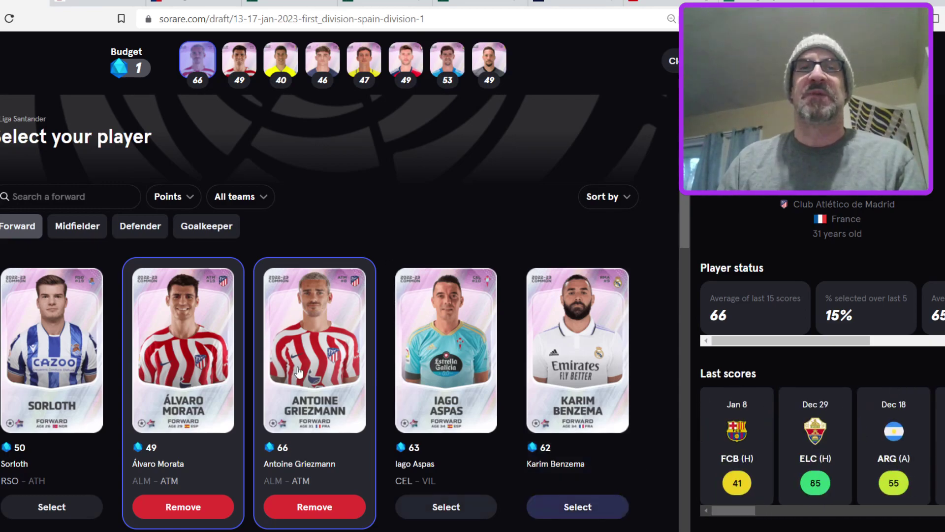
{"action": "left_click", "coordinate": [207, 382]}
{"action": "left_click_drag", "start_coordinate": [742, 507], "coordinate": [699, 497]}
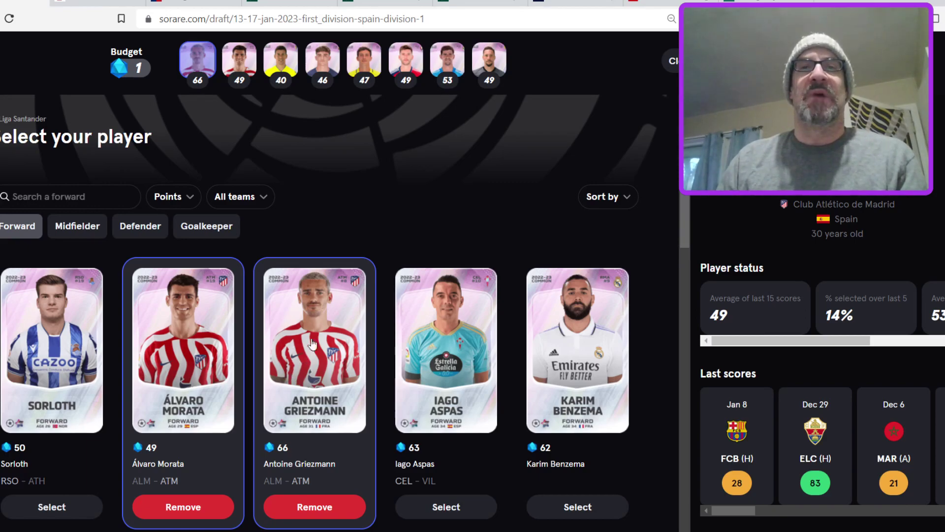
- Review the available forwards in the draft list, comparing their point costs and fixtures with the two selected Atlético Madrid forwards
{"action": "scroll", "coordinate": [308, 349], "scroll_direction": "down", "scroll_amount": 4}
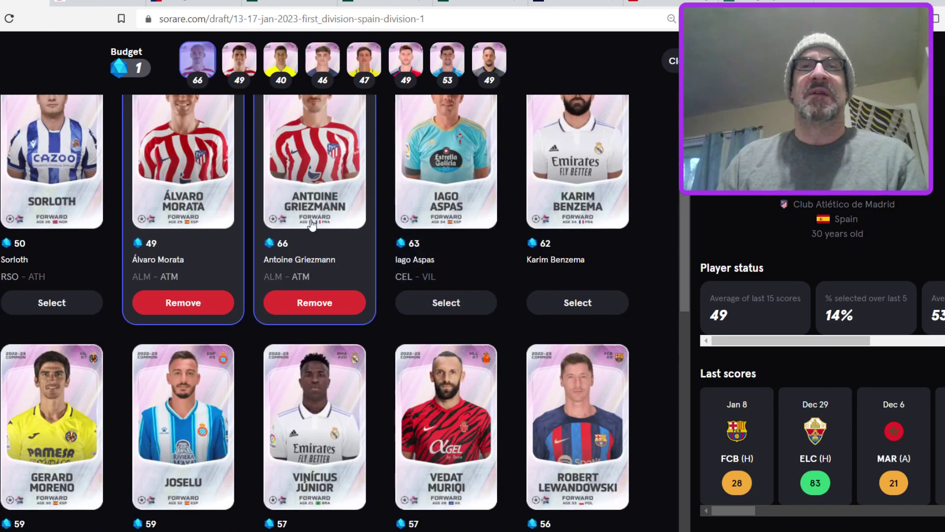
{"action": "scroll", "coordinate": [375, 308], "scroll_direction": "down", "scroll_amount": 4}
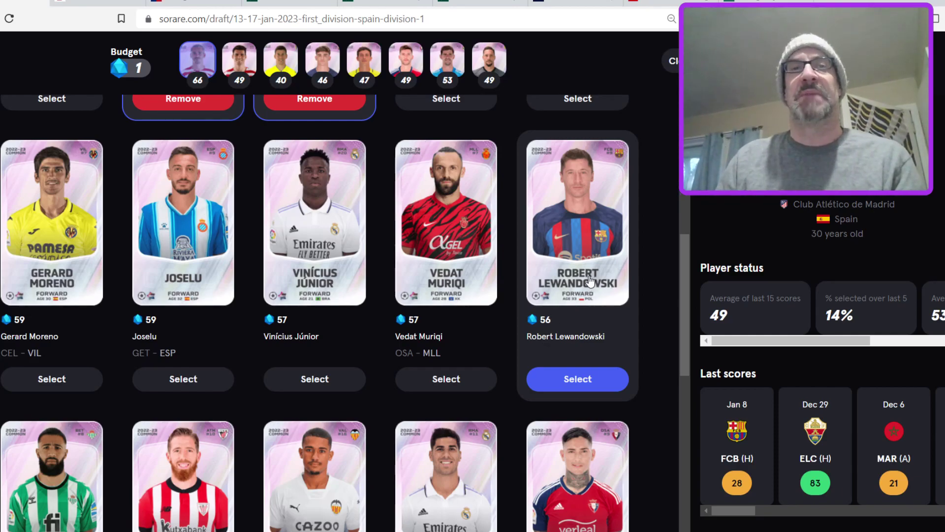
{"action": "scroll", "coordinate": [313, 242], "scroll_direction": "down", "scroll_amount": 2}
{"action": "scroll", "coordinate": [249, 264], "scroll_direction": "up", "scroll_amount": 2}
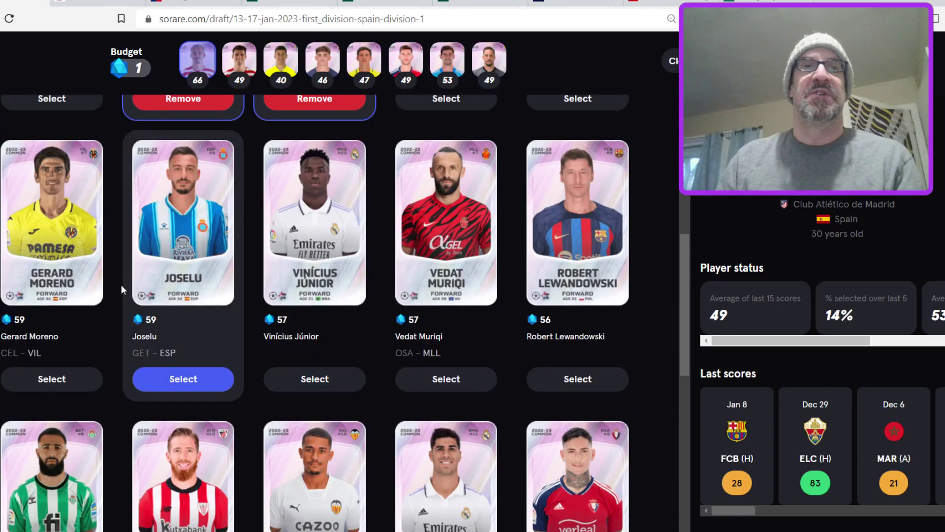
{"action": "scroll", "coordinate": [344, 327], "scroll_direction": "down", "scroll_amount": 2}
{"action": "scroll", "coordinate": [316, 341], "scroll_direction": "down", "scroll_amount": 5}
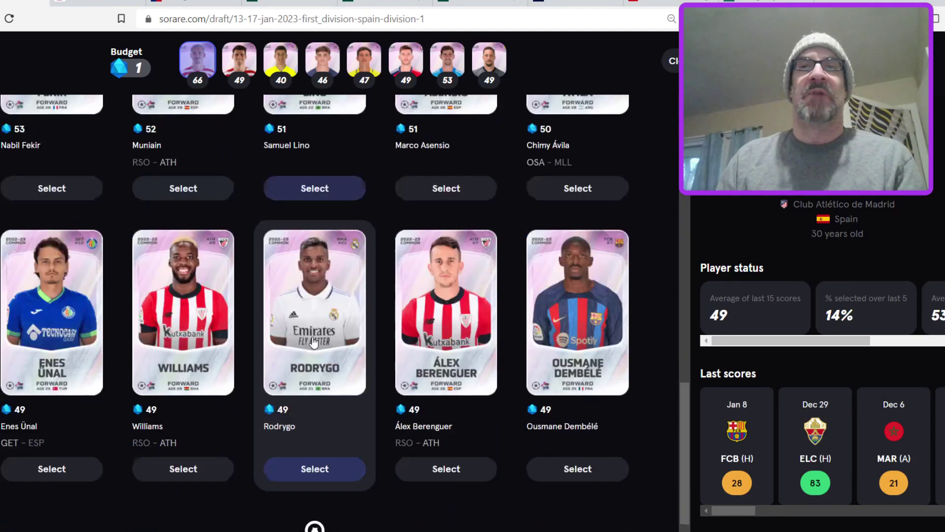
{"action": "scroll", "coordinate": [315, 341], "scroll_direction": "down", "scroll_amount": 5}
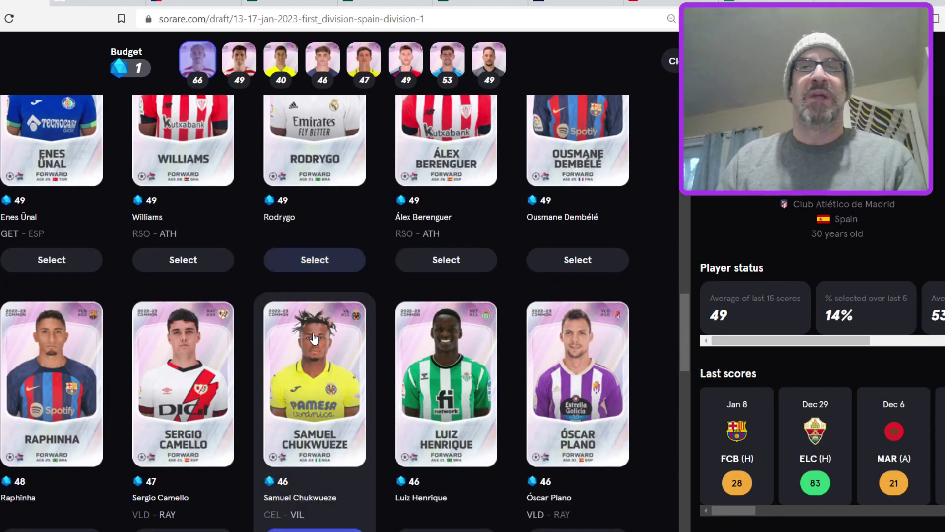
{"action": "scroll", "coordinate": [313, 332], "scroll_direction": "down", "scroll_amount": 1}
{"action": "scroll", "coordinate": [313, 332], "scroll_direction": "up", "scroll_amount": 7}
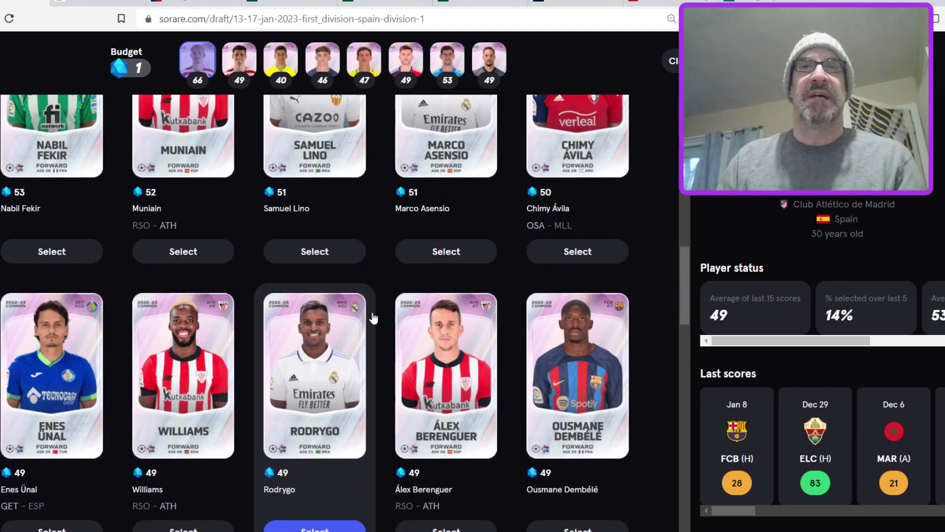
{"action": "scroll", "coordinate": [374, 319], "scroll_direction": "down", "scroll_amount": 4}
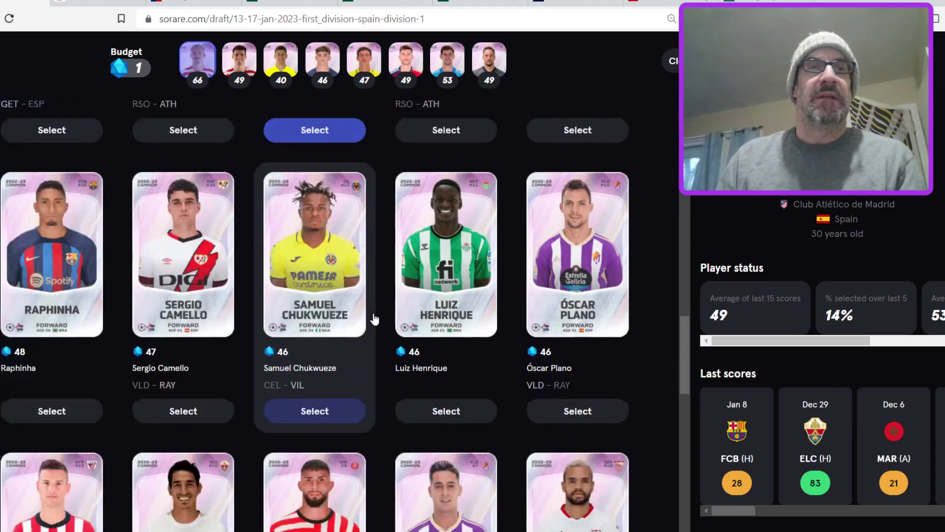
{"action": "scroll", "coordinate": [374, 319], "scroll_direction": "down", "scroll_amount": 5}
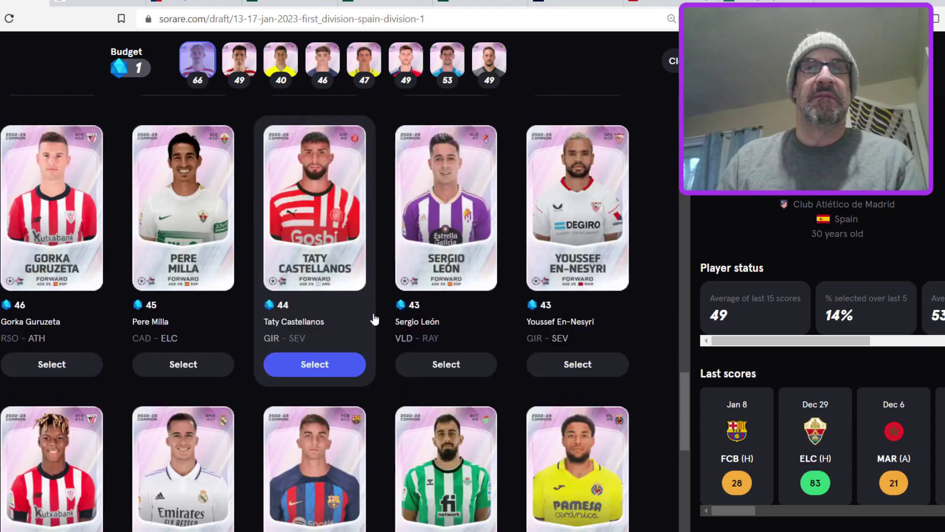
{"action": "scroll", "coordinate": [375, 319], "scroll_direction": "up", "scroll_amount": 8}
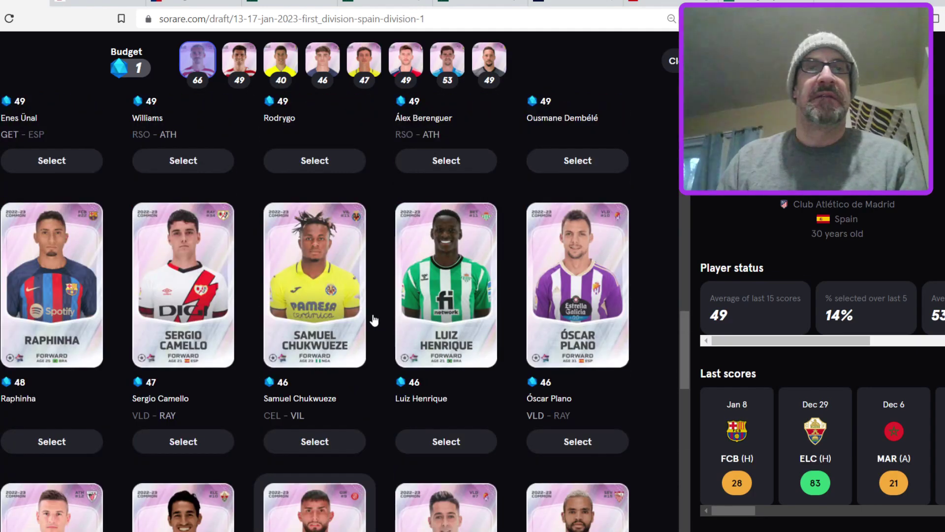
{"action": "scroll", "coordinate": [374, 319], "scroll_direction": "up", "scroll_amount": 6}
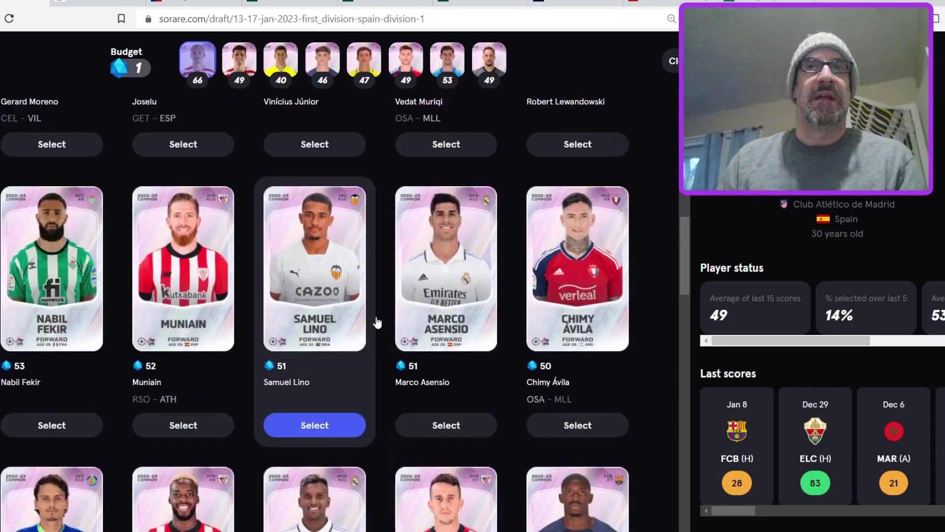
{"action": "scroll", "coordinate": [275, 328], "scroll_direction": "down", "scroll_amount": 3}
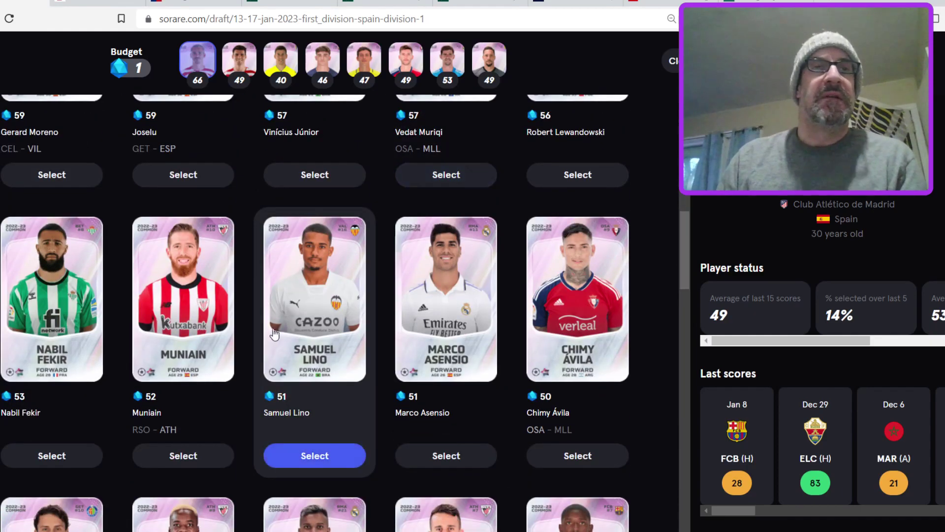
{"action": "scroll", "coordinate": [315, 334], "scroll_direction": "down", "scroll_amount": 8}
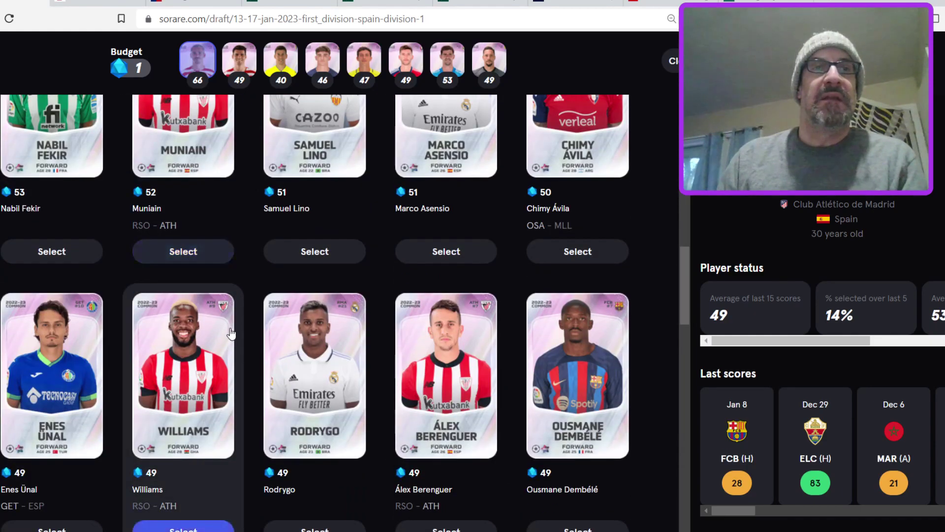
{"action": "scroll", "coordinate": [323, 339], "scroll_direction": "down", "scroll_amount": 7}
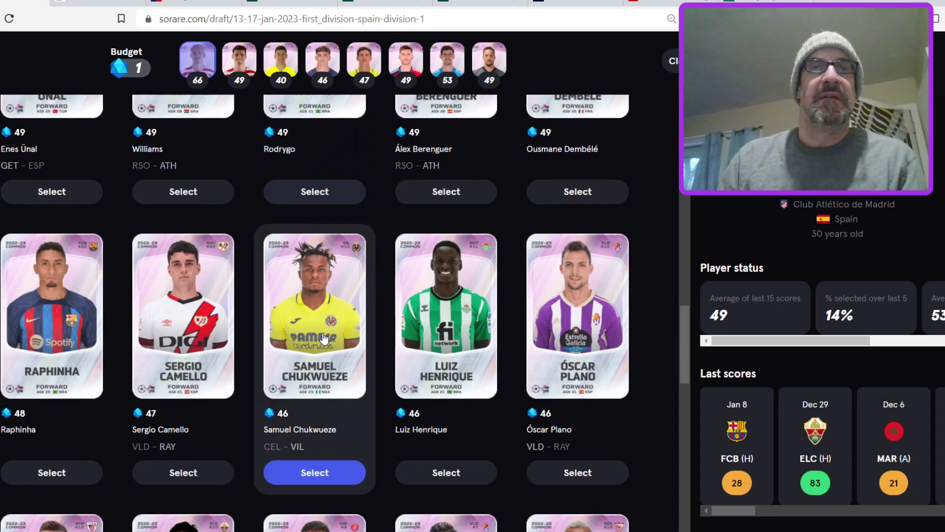
{"action": "scroll", "coordinate": [323, 338], "scroll_direction": "down", "scroll_amount": 7}
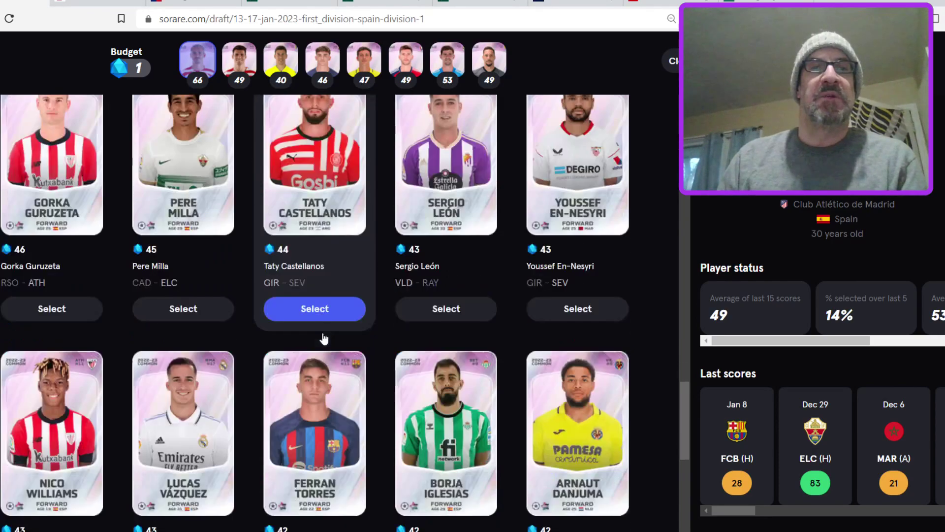
{"action": "scroll", "coordinate": [320, 337], "scroll_direction": "down", "scroll_amount": 5}
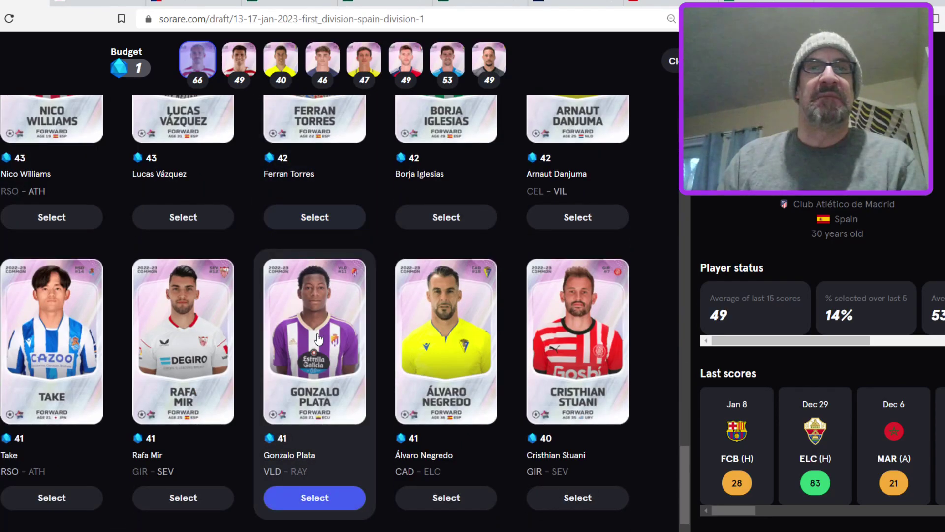
{"action": "scroll", "coordinate": [323, 337], "scroll_direction": "down", "scroll_amount": 4}
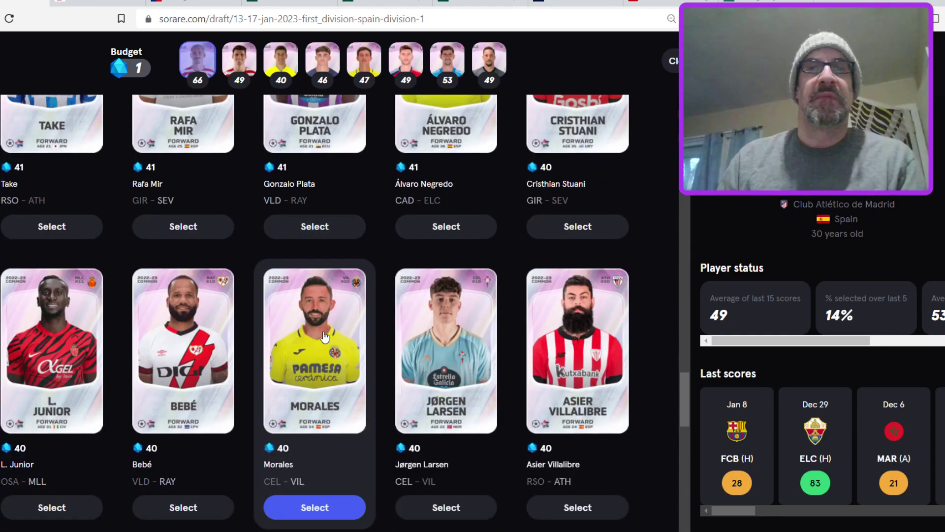
{"action": "scroll", "coordinate": [323, 337], "scroll_direction": "down", "scroll_amount": 4}
{"action": "scroll", "coordinate": [323, 317], "scroll_direction": "up", "scroll_amount": 20}
{"action": "scroll", "coordinate": [439, 321], "scroll_direction": "down", "scroll_amount": 2}
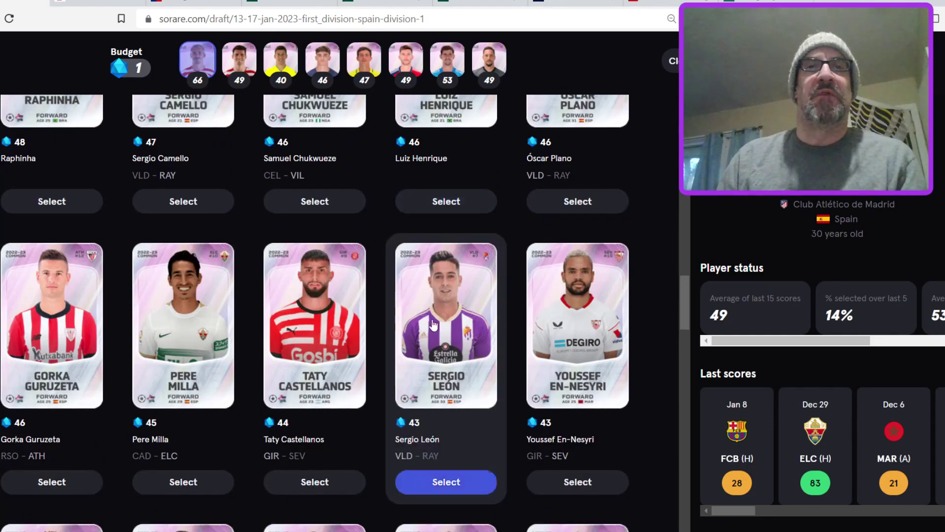
{"action": "scroll", "coordinate": [436, 325], "scroll_direction": "up", "scroll_amount": 15}
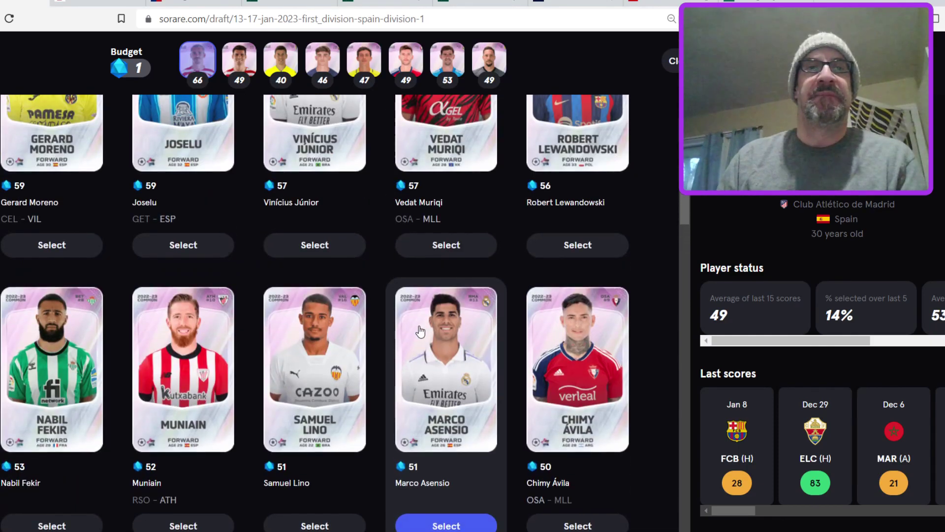
{"action": "scroll", "coordinate": [421, 331], "scroll_direction": "up", "scroll_amount": 8}
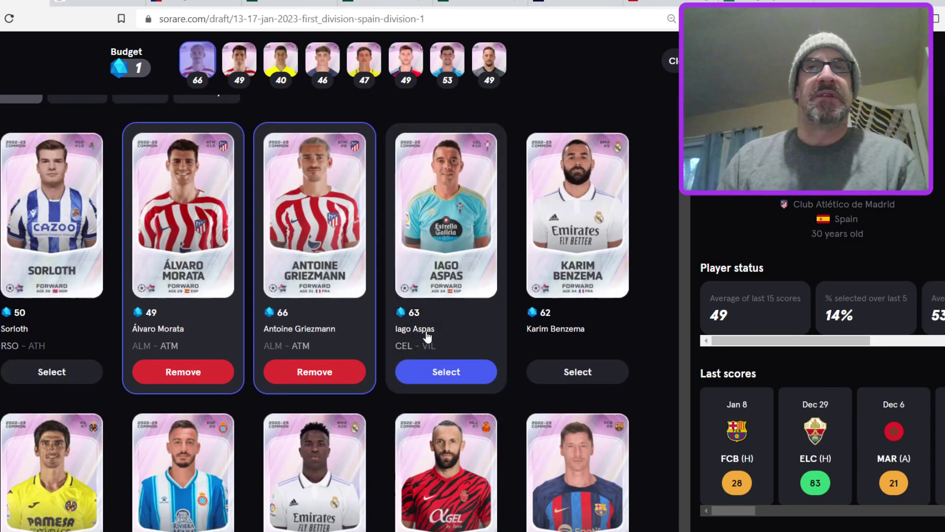
{"action": "scroll", "coordinate": [427, 336], "scroll_direction": "up", "scroll_amount": 5}
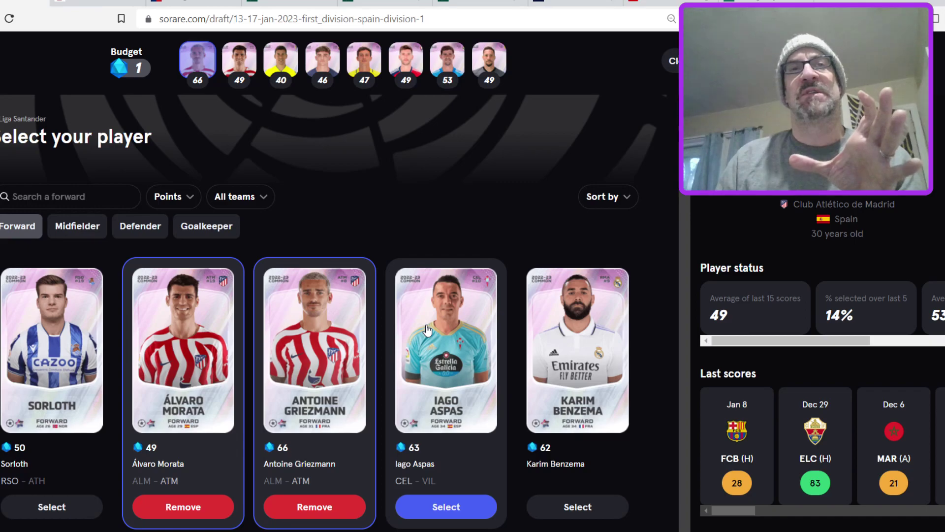
- Check goalkeeper Jeremías Ledesma's recent scores against the Bovada La Liga odds and the Sky Sports standings
{"action": "left_click", "coordinate": [486, 76]}
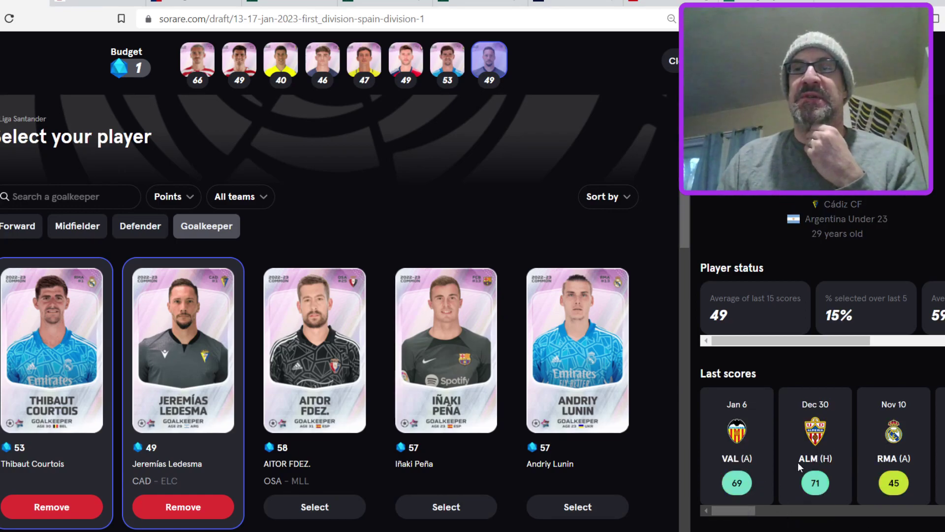
{"action": "left_click_drag", "start_coordinate": [742, 517], "coordinate": [673, 508]}
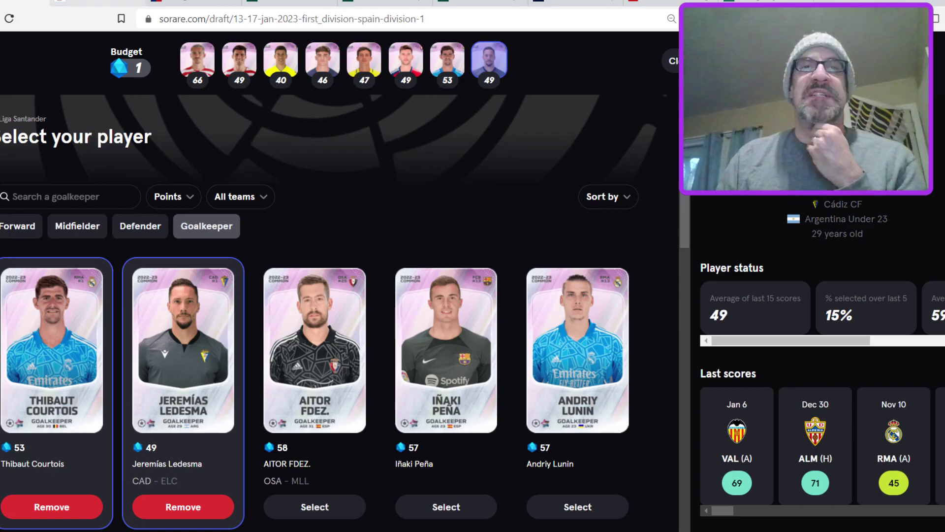
{"action": "left_click", "coordinate": [99, 2]}
{"action": "scroll", "coordinate": [559, 394], "scroll_direction": "down", "scroll_amount": 5}
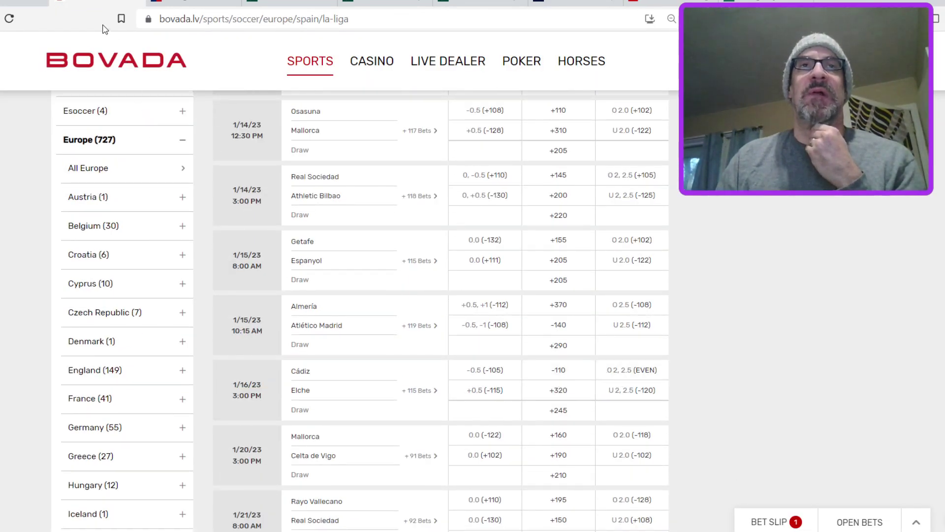
{"action": "key", "text": "ctrl+Tab"}
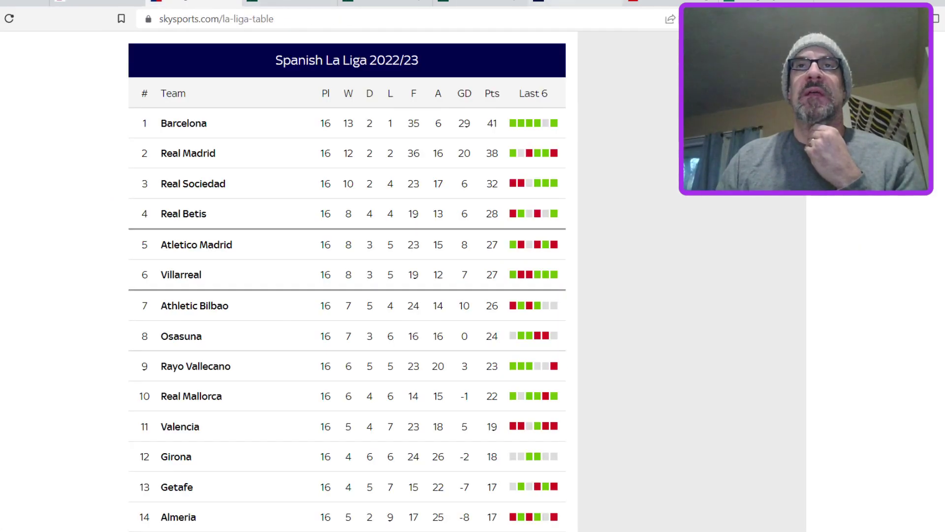
{"action": "key", "text": "ctrl+Tab"}
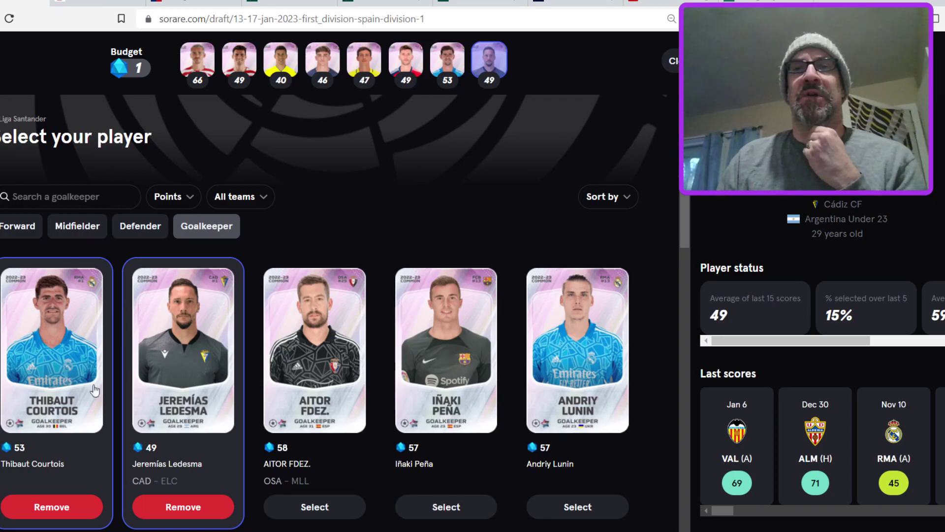
- Check Thibaut Courtois's recent scores and compare the drafted midfielders and goalkeepers by cost and fixture
{"action": "left_click", "coordinate": [43, 411]}
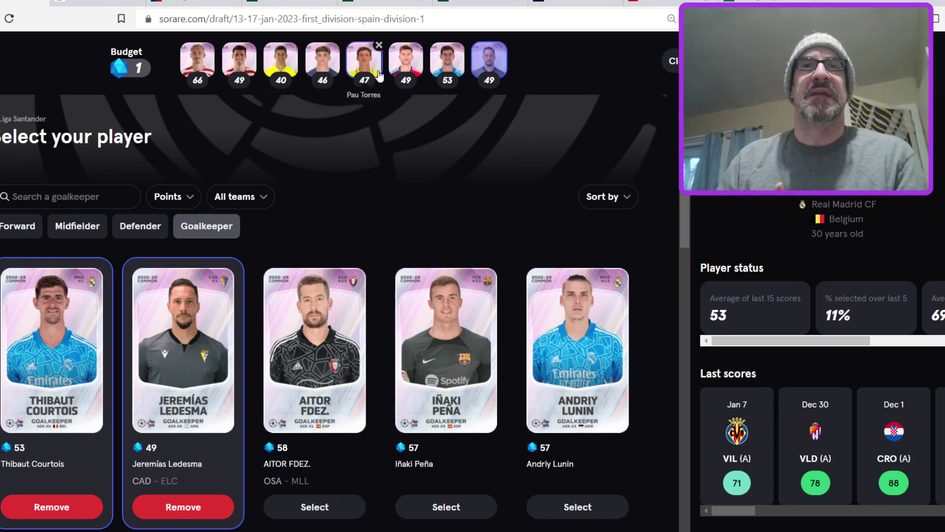
{"action": "left_click", "coordinate": [280, 68]}
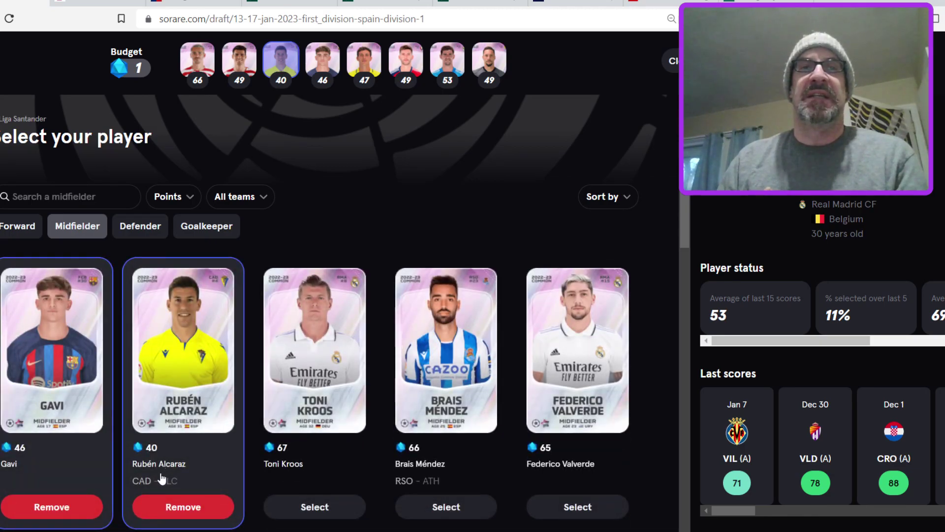
{"action": "left_click", "coordinate": [489, 73]}
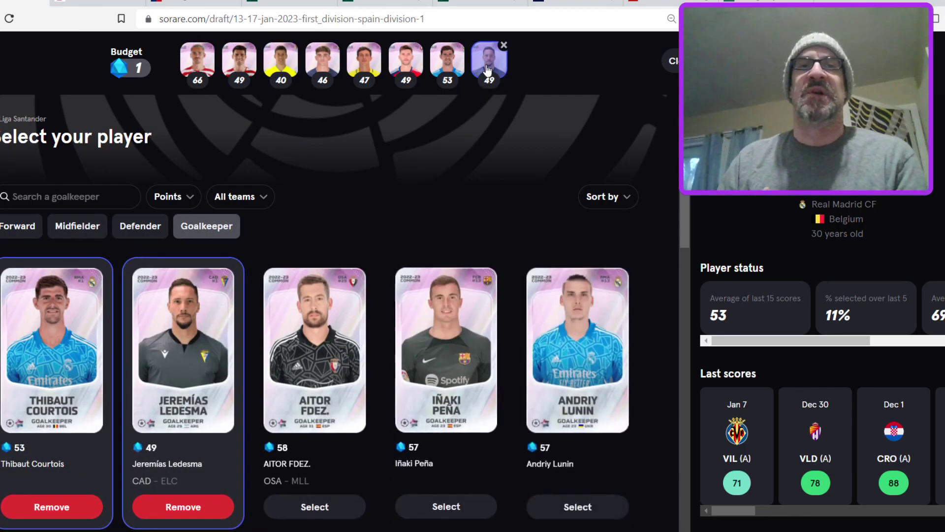
- Check midfielder Rubén Alcaraz's recent scores and his projected start in the SorareData lineup for Cádiz - Elche
{"action": "left_click", "coordinate": [287, 65]}
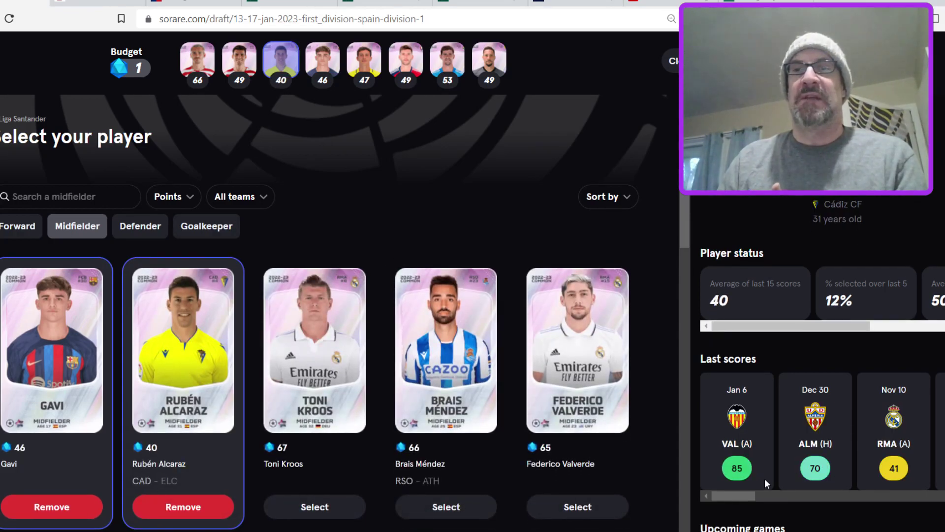
{"action": "left_click_drag", "start_coordinate": [737, 496], "coordinate": [704, 495]}
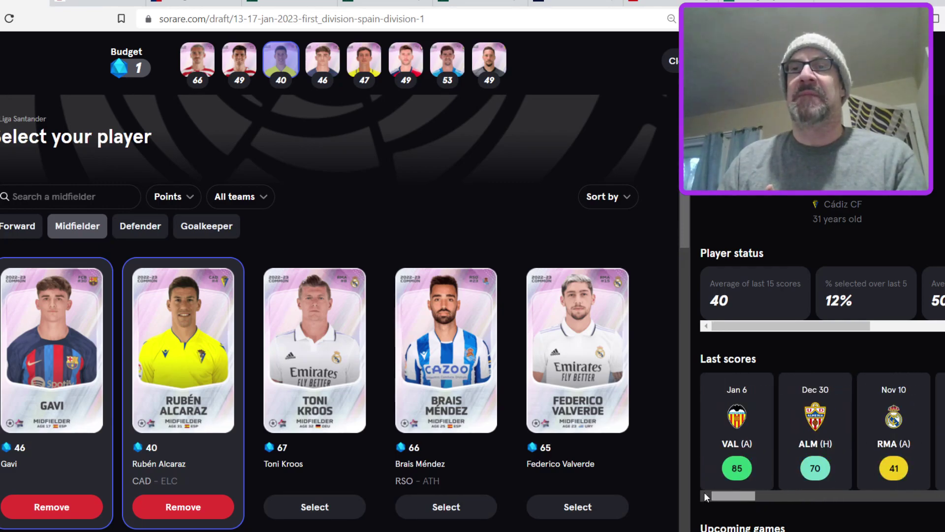
{"action": "left_click", "coordinate": [290, 3]}
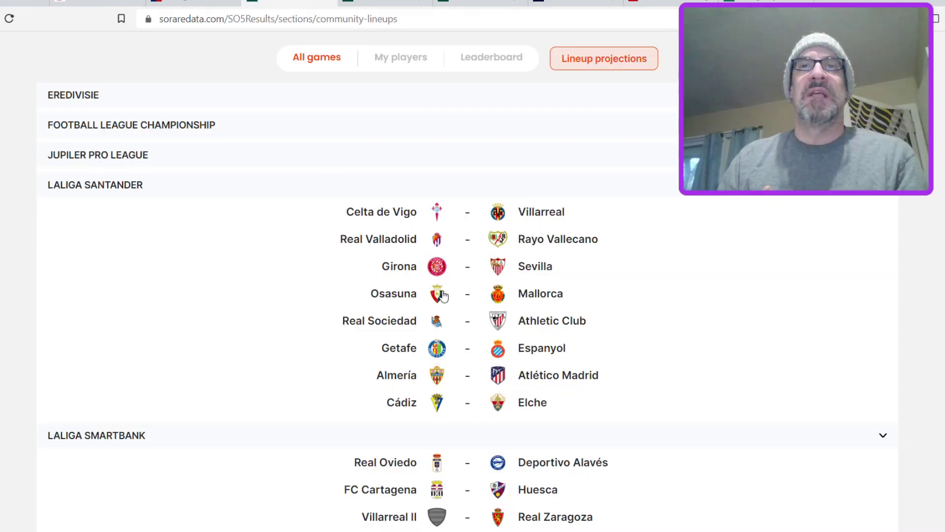
{"action": "left_click", "coordinate": [449, 408]}
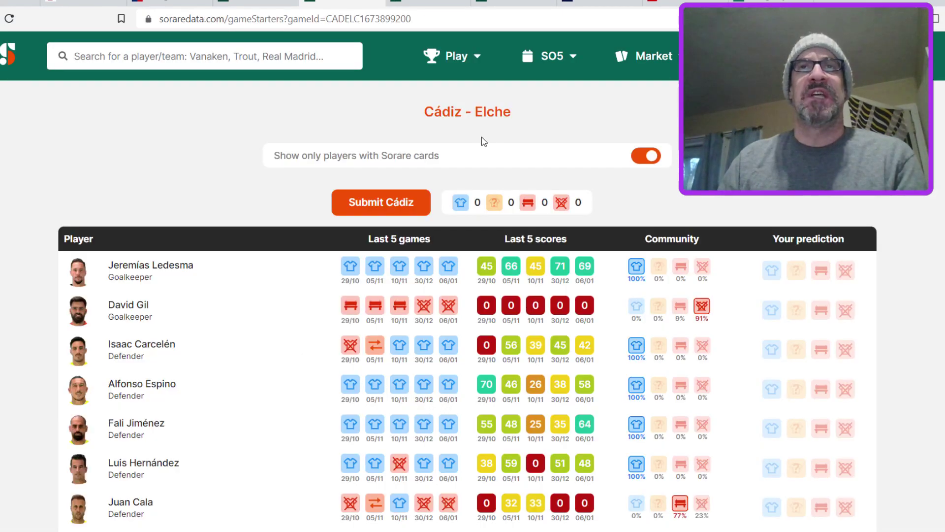
{"action": "scroll", "coordinate": [233, 281], "scroll_direction": "down", "scroll_amount": 2}
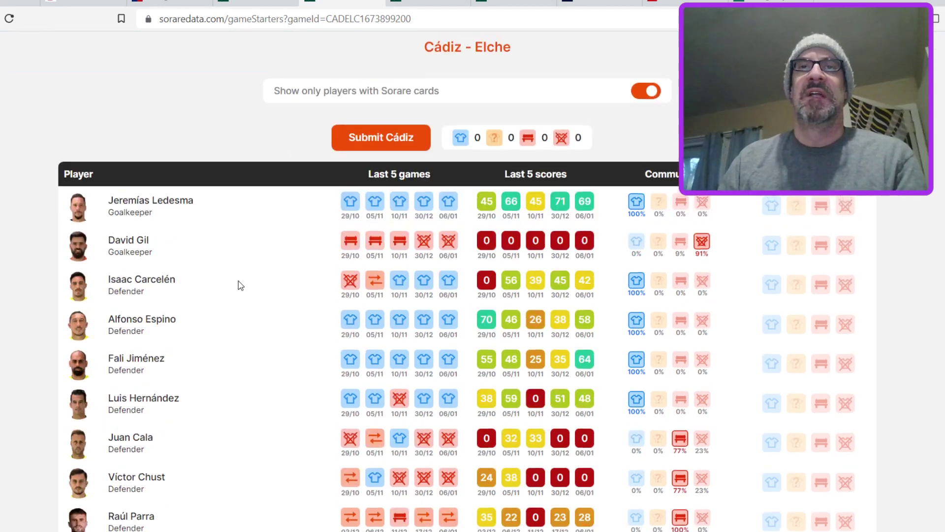
{"action": "scroll", "coordinate": [344, 261], "scroll_direction": "down", "scroll_amount": 10}
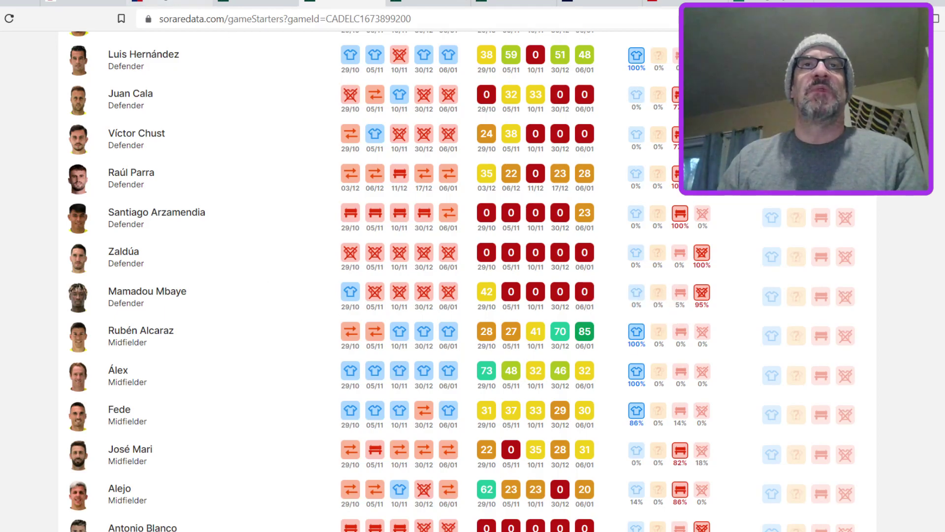
- Return to the Sorare draft and review the drafted forwards and defenders by cost and fixture
{"action": "left_click", "coordinate": [209, 6]}
{"action": "key", "text": "ctrl+shift+Tab"}
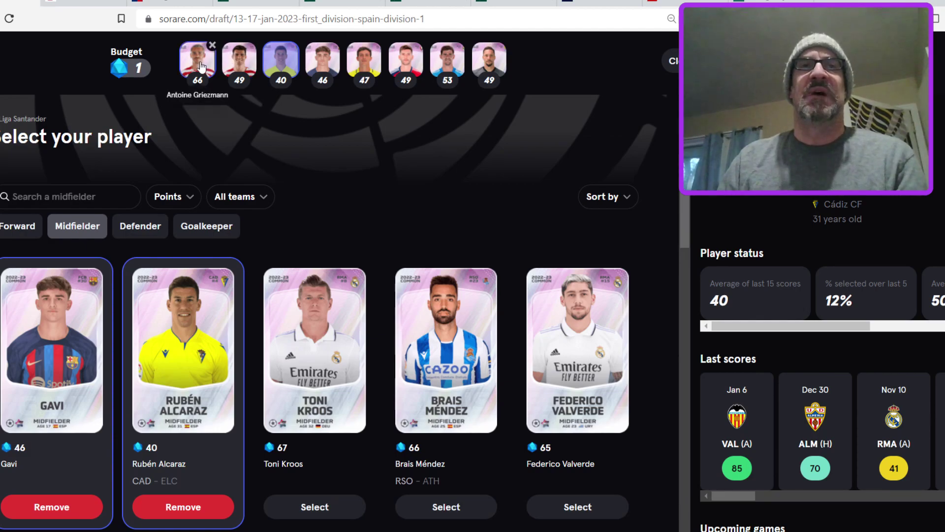
{"action": "left_click", "coordinate": [252, 72]}
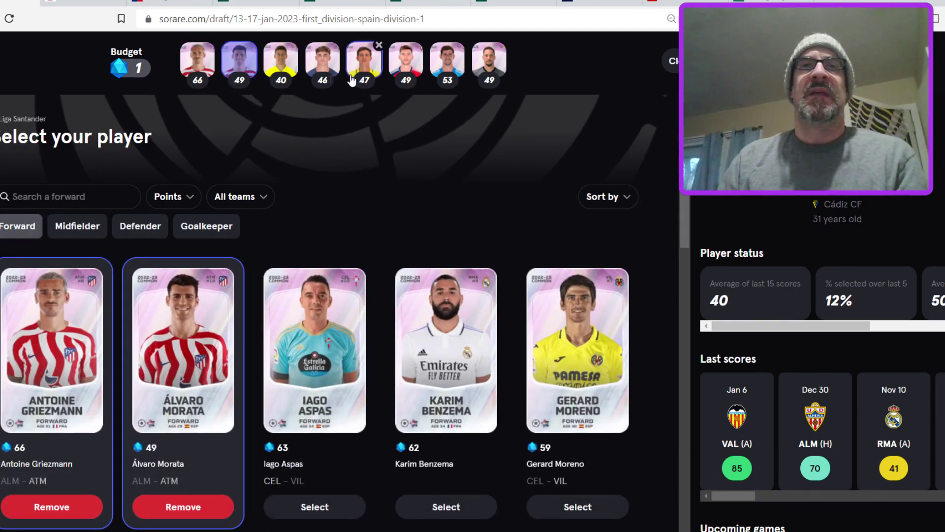
{"action": "left_click", "coordinate": [363, 76]}
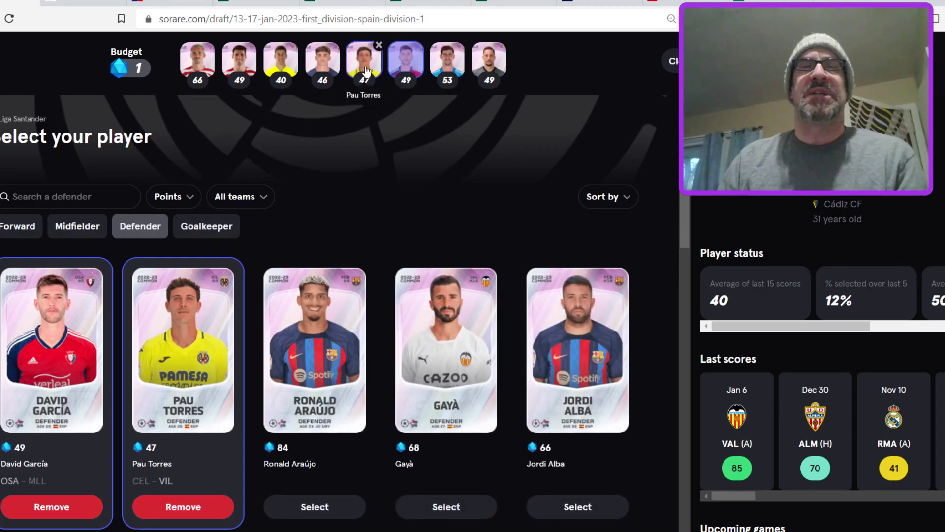
{"action": "left_click", "coordinate": [399, 74]}
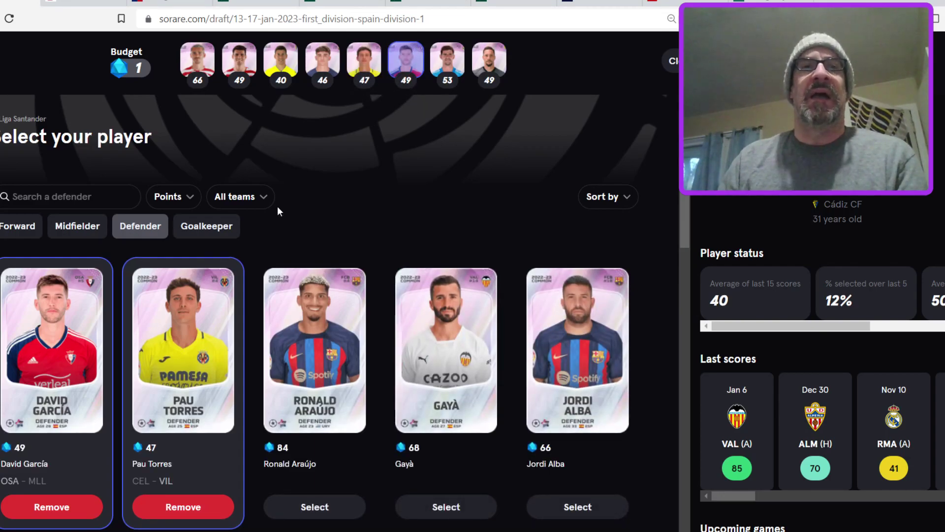
- Compare the recent scores of drafted defenders Pau Torres and David García
{"action": "left_click", "coordinate": [202, 366]}
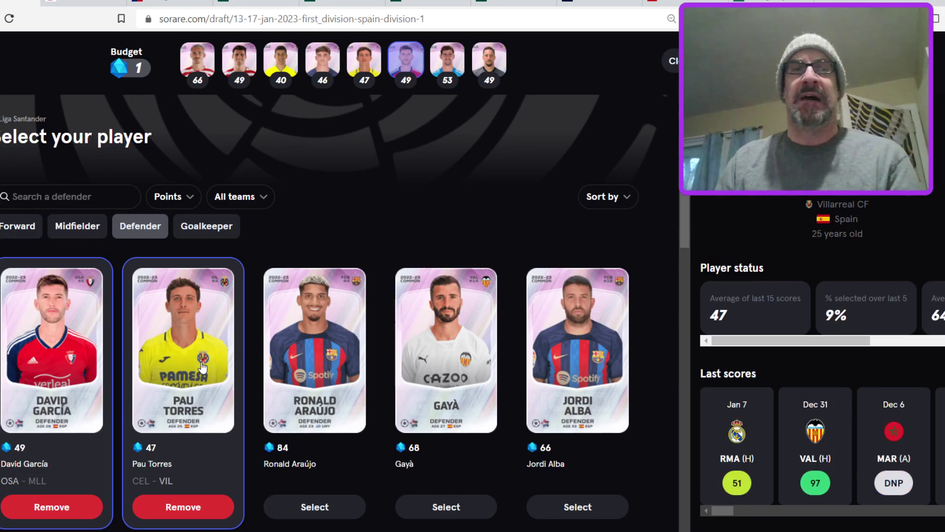
{"action": "left_click", "coordinate": [61, 363]}
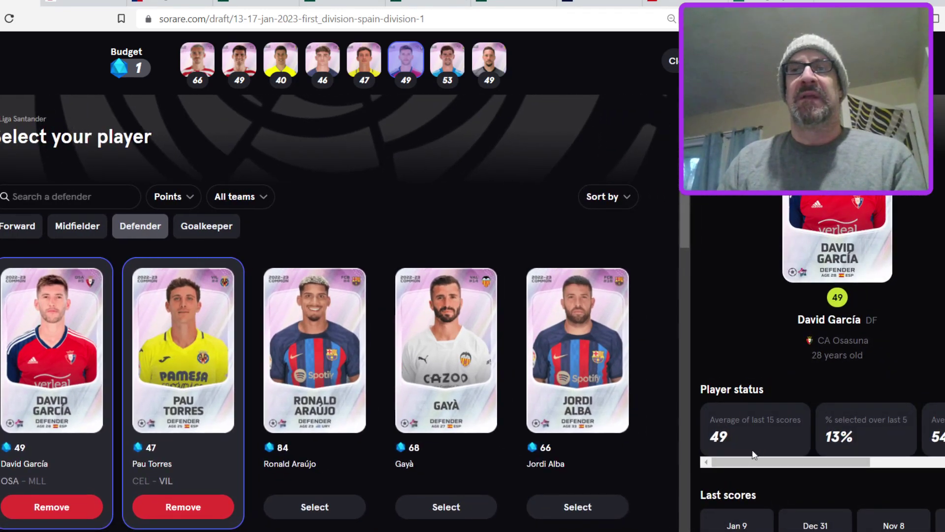
{"action": "scroll", "coordinate": [752, 453], "scroll_direction": "down", "scroll_amount": 3}
{"action": "left_click_drag", "start_coordinate": [735, 498], "coordinate": [709, 492]}
{"action": "left_click", "coordinate": [150, 370]}
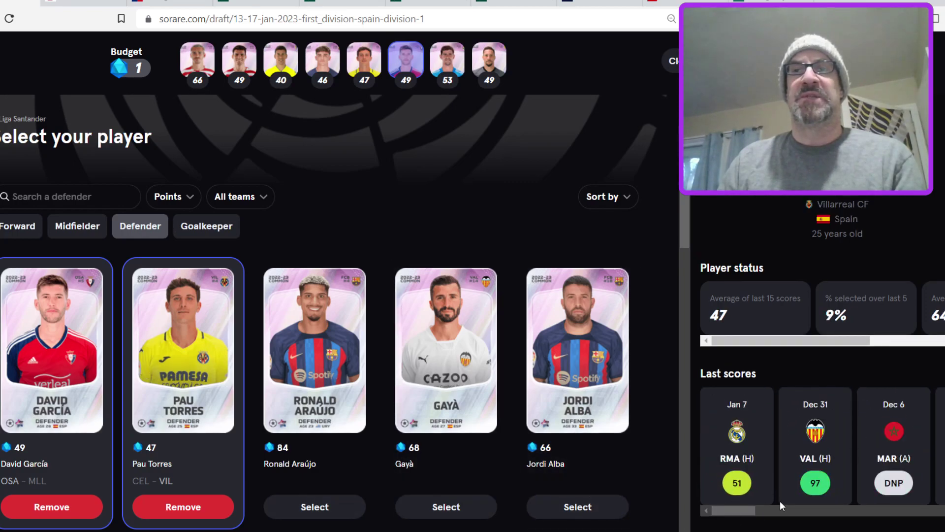
{"action": "left_click_drag", "start_coordinate": [736, 506], "coordinate": [856, 509]}
{"action": "left_click", "coordinate": [736, 510]}
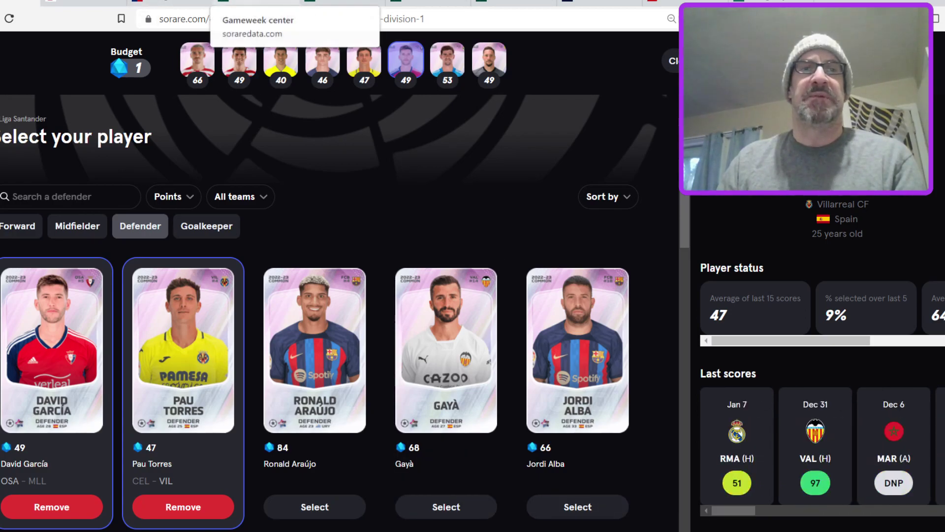
- Check the Bovada odds for Osasuna - Mallorca and Celta de Vigo - Villarreal, plus the Sky Sports La Liga standings
{"action": "left_click", "coordinate": [83, 3]}
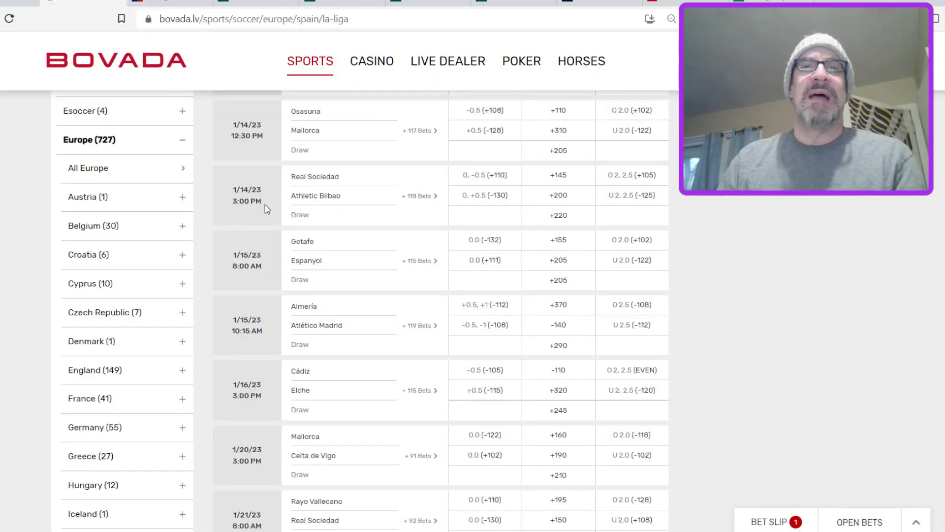
{"action": "scroll", "coordinate": [448, 366], "scroll_direction": "up", "scroll_amount": 3}
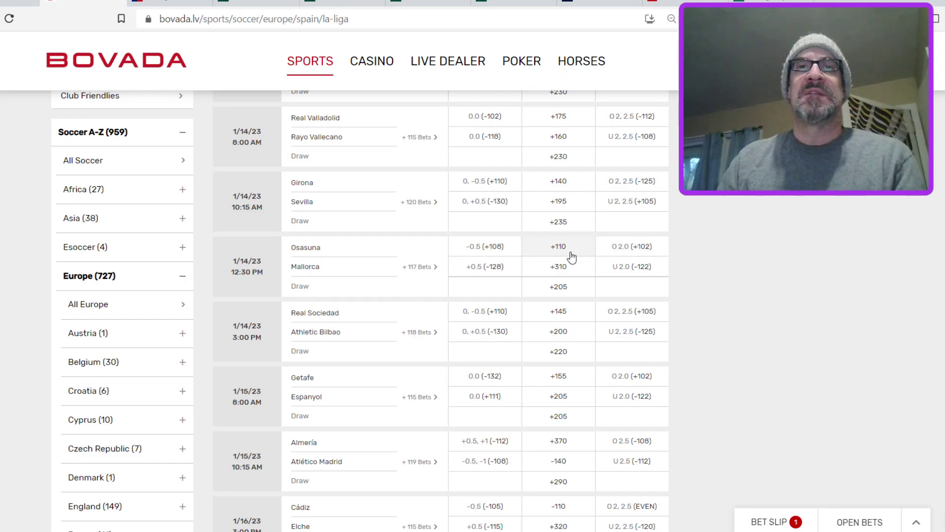
{"action": "left_click", "coordinate": [147, 2]}
{"action": "left_click", "coordinate": [256, 3]}
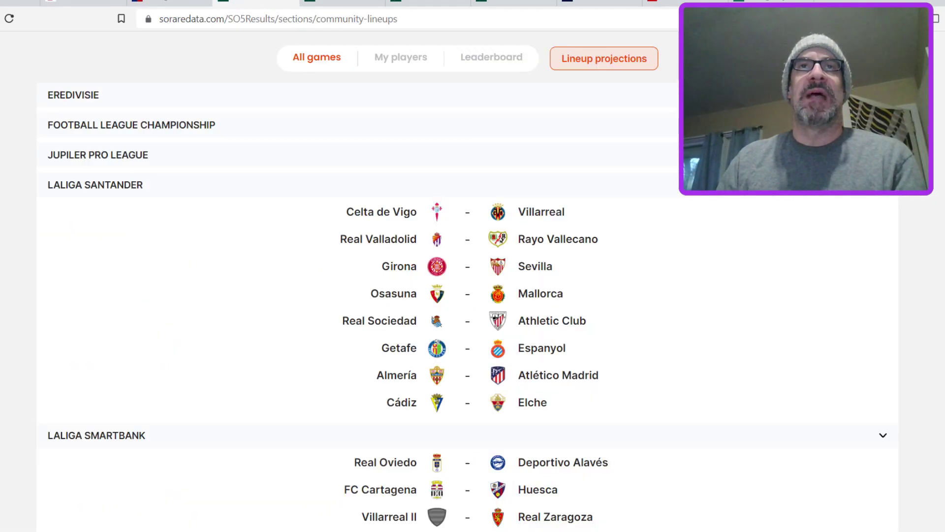
{"action": "key", "text": "ctrl+Tab"}
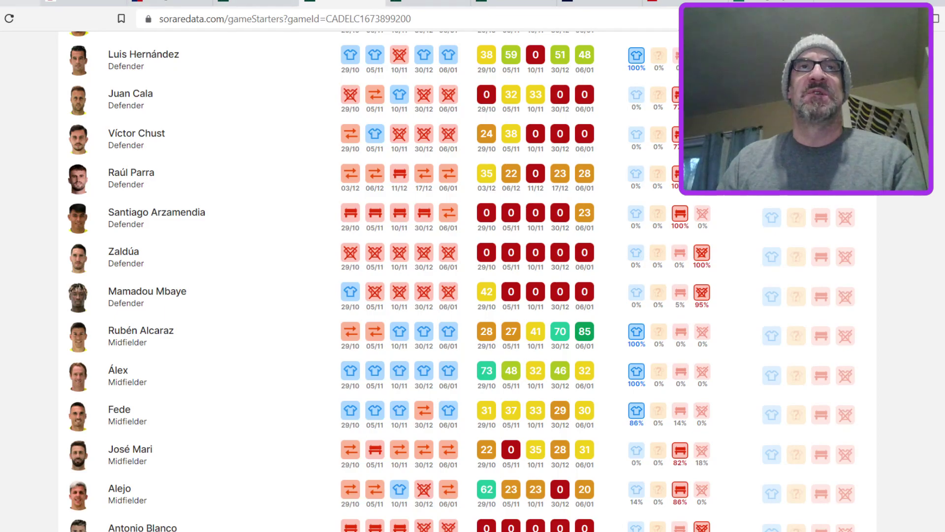
{"action": "key", "text": "ctrl+Tab"}
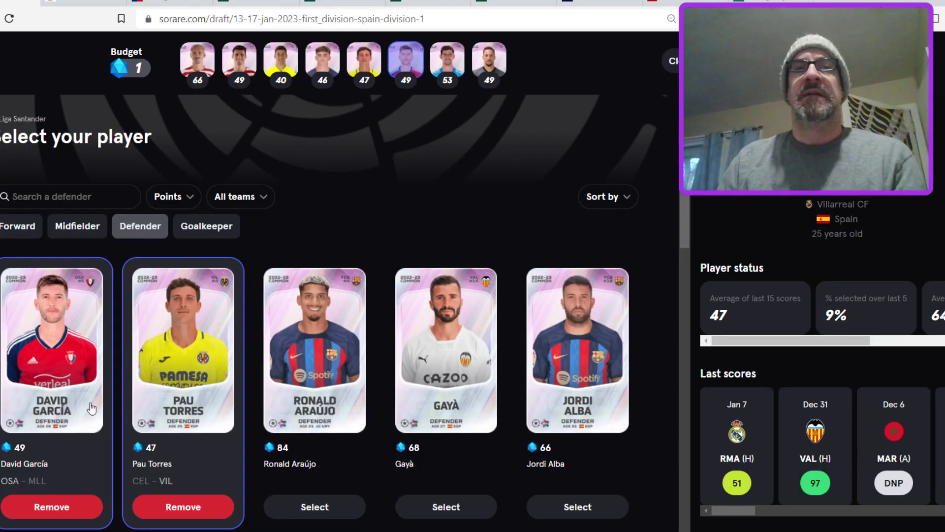
{"action": "key", "text": "ctrl+Tab"}
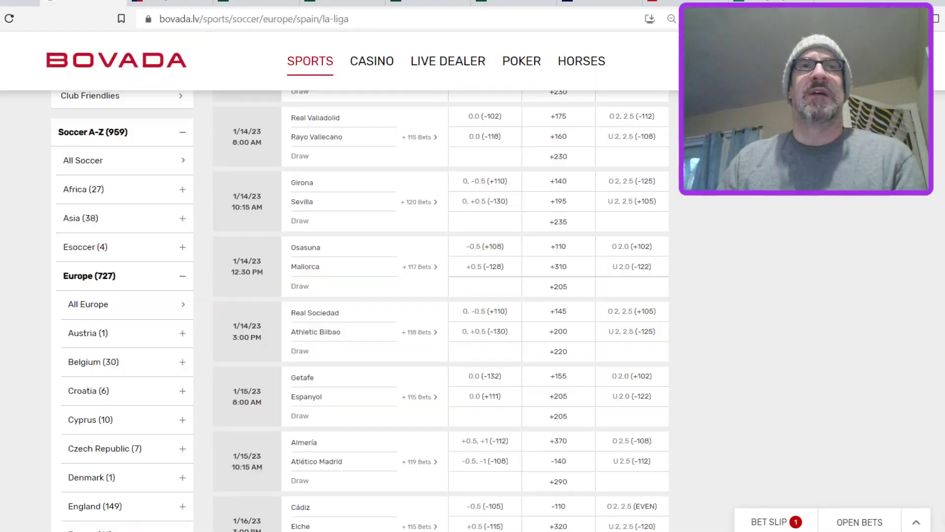
{"action": "scroll", "coordinate": [447, 312], "scroll_direction": "up", "scroll_amount": 2}
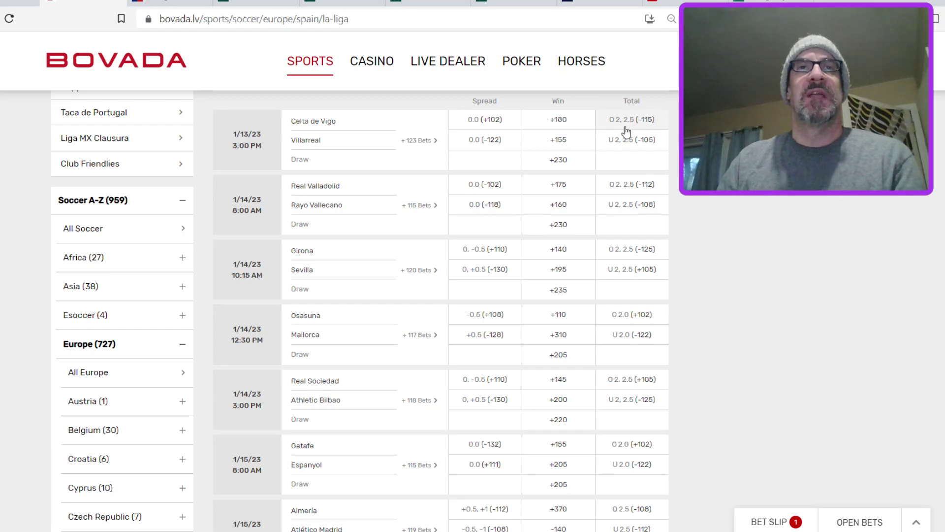
{"action": "left_click", "coordinate": [171, 3]}
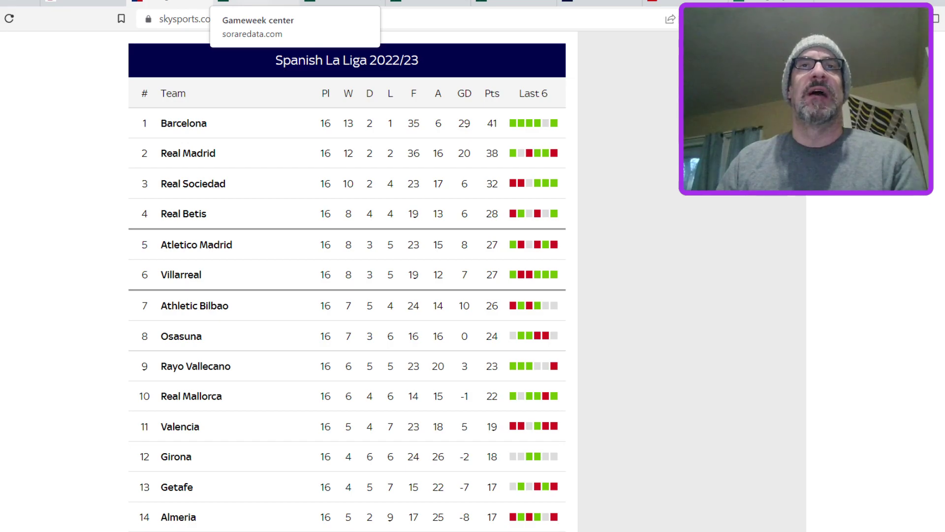
- Open the SorareData lineup projections for Celta de Vigo - Villarreal and check Pau Torres's expected start
{"action": "left_click", "coordinate": [256, 3]}
{"action": "left_click", "coordinate": [482, 215]}
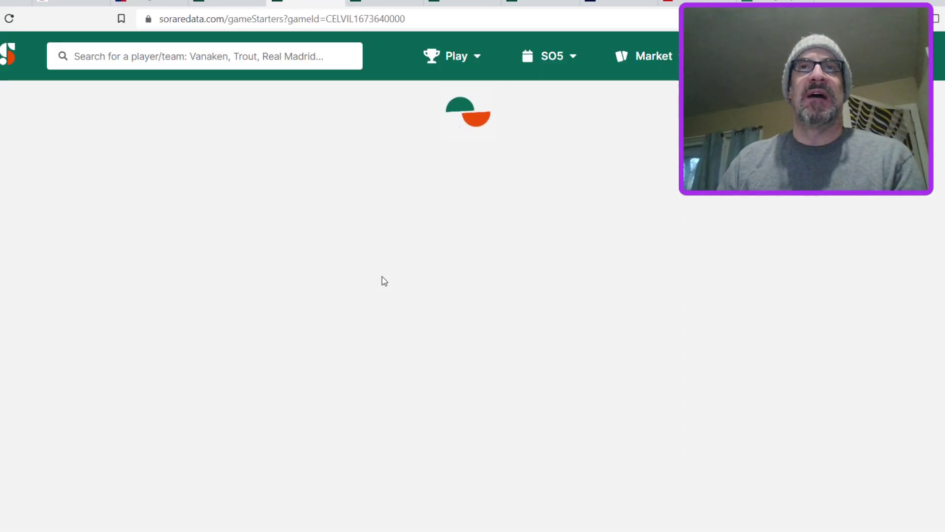
{"action": "scroll", "coordinate": [308, 301], "scroll_direction": "down", "scroll_amount": 20}
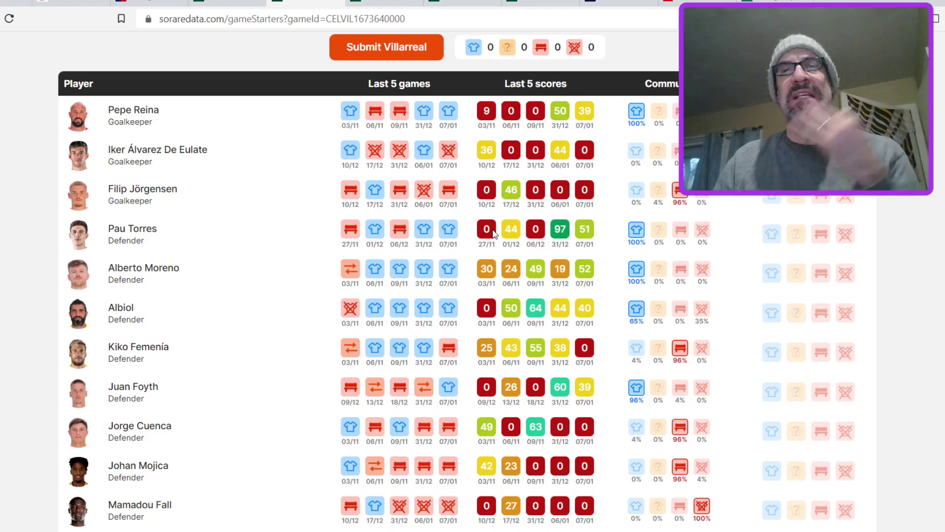
- Open the SorareData lineup projections for Osasuna - Mallorca and check David García's expected start and last five scores
{"action": "left_click", "coordinate": [244, 4]}
{"action": "left_click", "coordinate": [475, 299]}
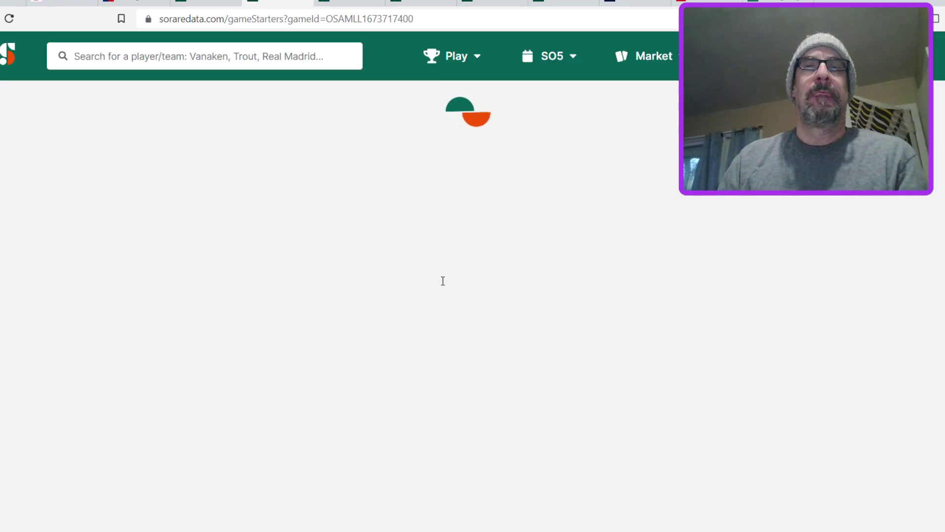
{"action": "scroll", "coordinate": [327, 274], "scroll_direction": "down", "scroll_amount": 4}
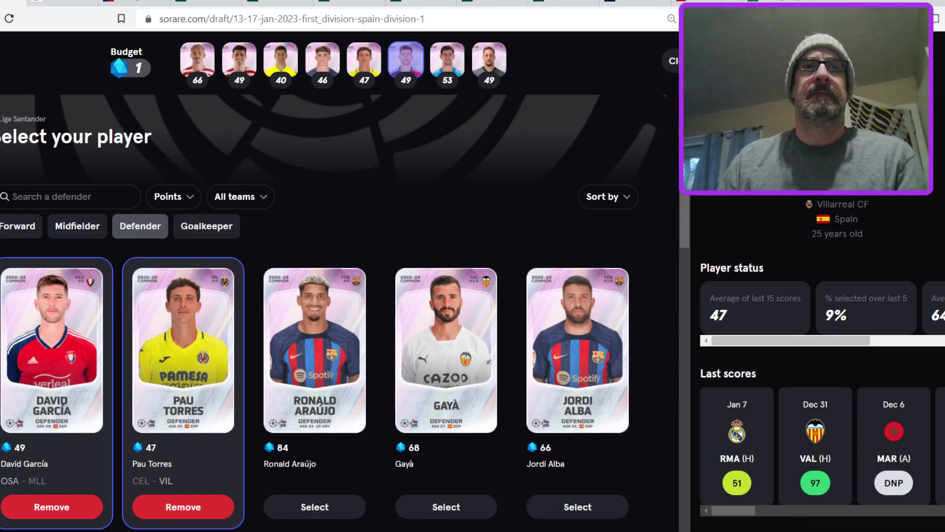
{"action": "left_click", "coordinate": [271, 2]}
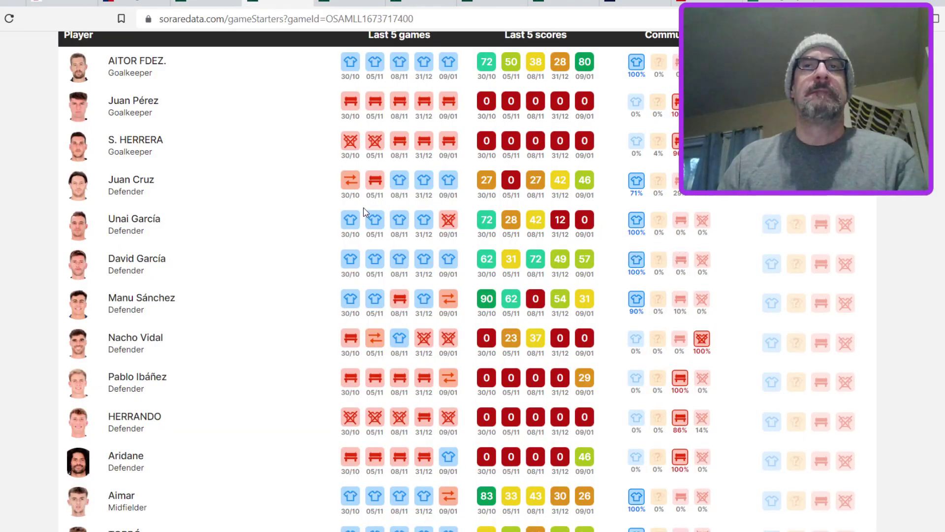
{"action": "left_click", "coordinate": [207, 3]}
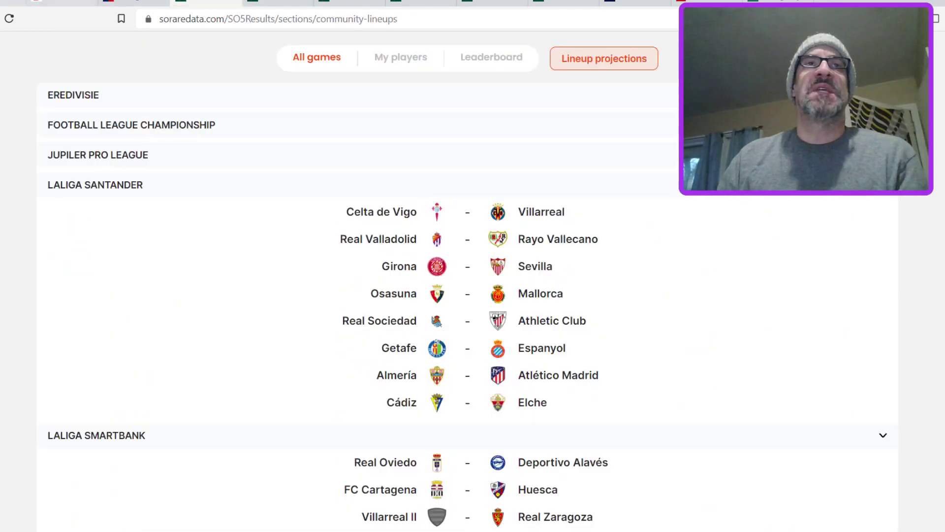
- View drafted midfielder Gavi in the Sorare draft and check Barcelona's top scorers and assists on ESPN
{"action": "left_click", "coordinate": [135, 3]}
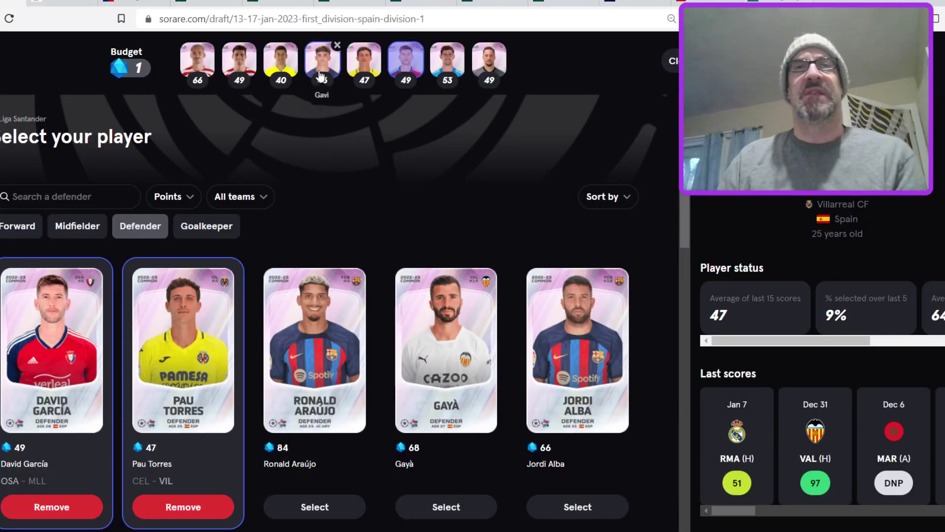
{"action": "left_click", "coordinate": [321, 77]}
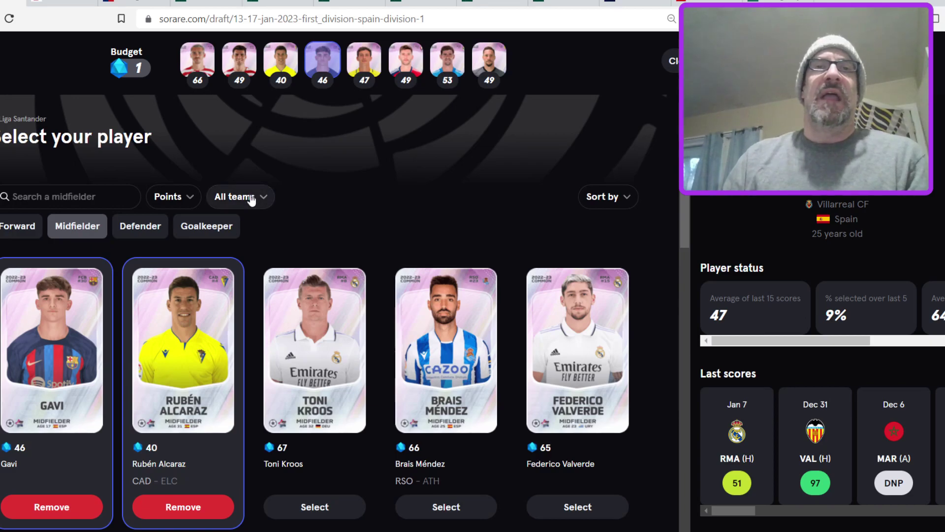
{"action": "left_click", "coordinate": [364, 62]}
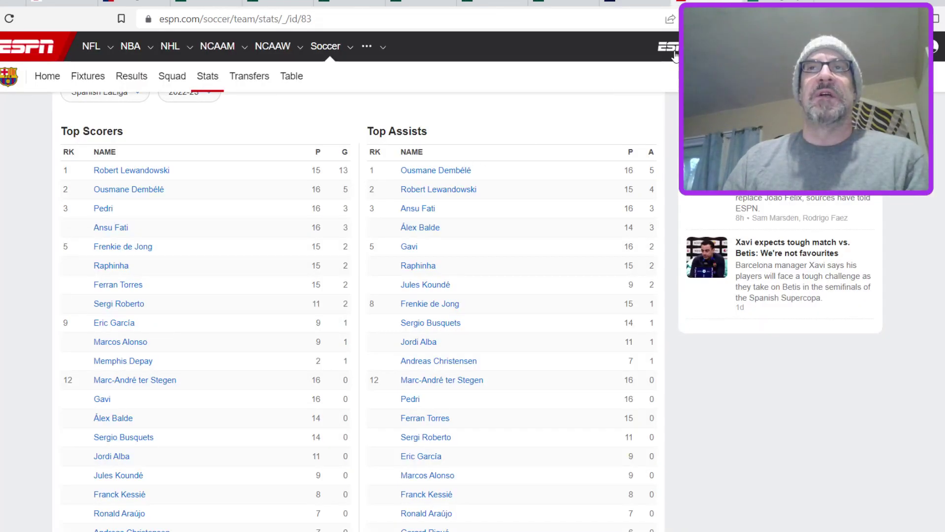
- Switch to Transfermarkt's FC Barcelona squad statistics and examine the midfielders' appearances and minutes, including Gavi's
{"action": "key", "text": "ctrl+shift+Tab"}
{"action": "key", "text": "ctrl+shift+Tab"}
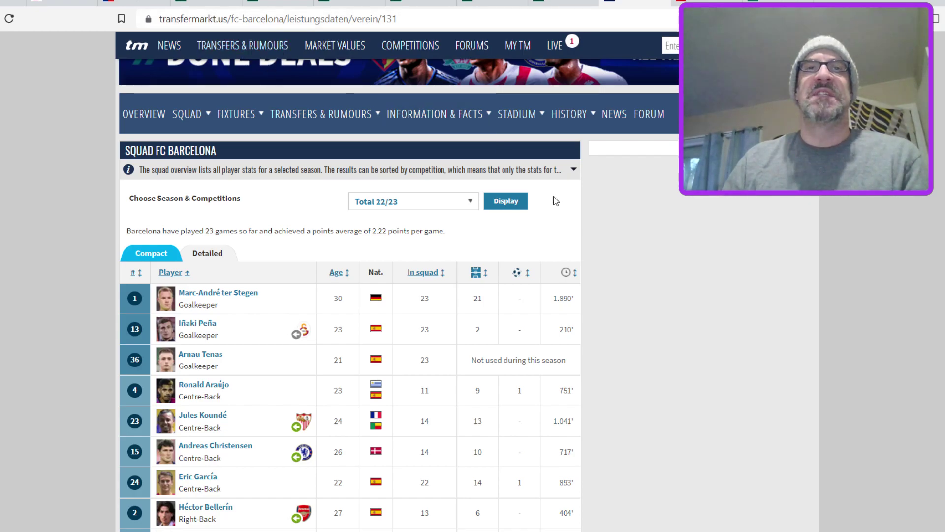
{"action": "scroll", "coordinate": [423, 206], "scroll_direction": "down", "scroll_amount": 12}
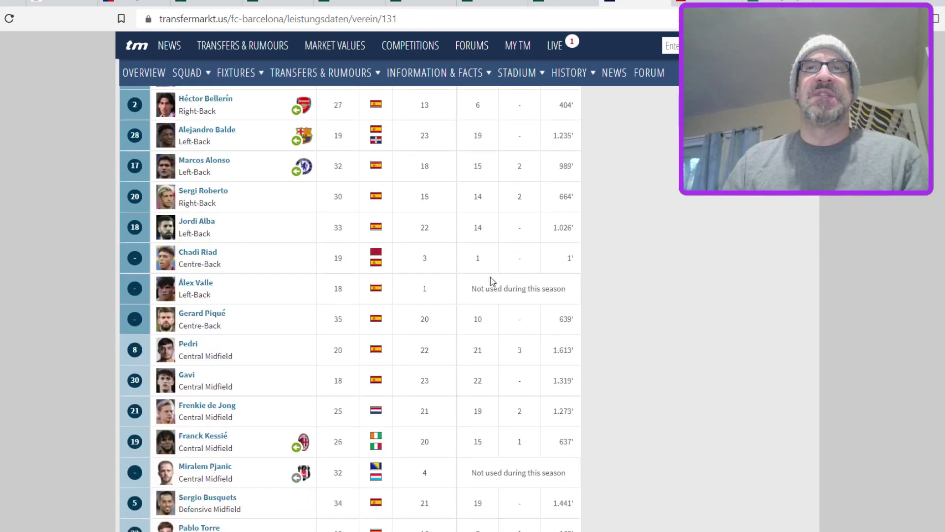
{"action": "scroll", "coordinate": [482, 279], "scroll_direction": "down", "scroll_amount": 3}
{"action": "scroll", "coordinate": [480, 275], "scroll_direction": "up", "scroll_amount": 8}
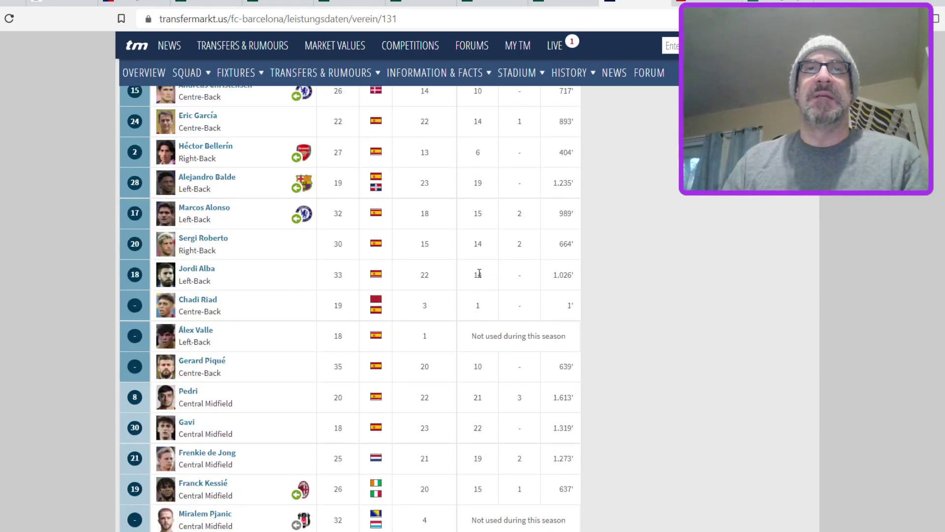
{"action": "scroll", "coordinate": [469, 266], "scroll_direction": "down", "scroll_amount": 3}
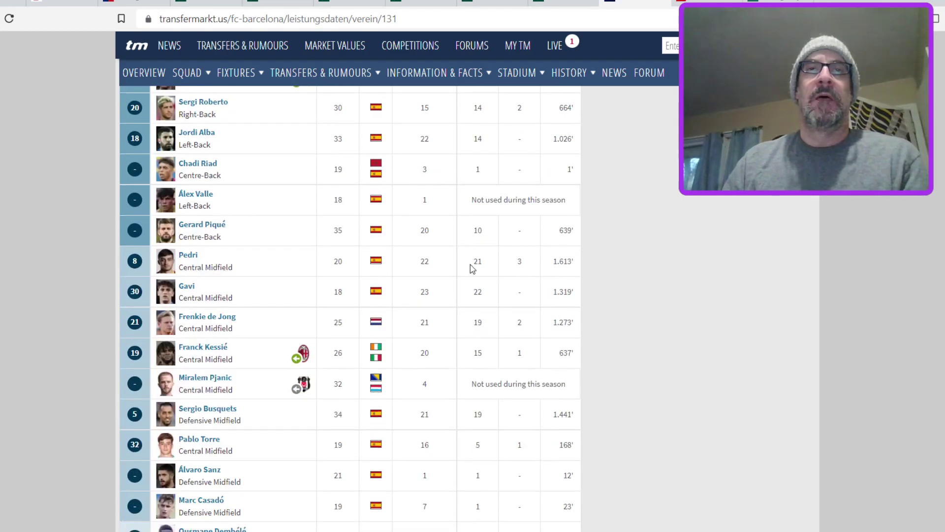
- Skim Barcelona's squad statistics on Transfermarkt and the club's top scorers and assists on ESPN
{"action": "scroll", "coordinate": [403, 217], "scroll_direction": "up", "scroll_amount": 7}
{"action": "scroll", "coordinate": [429, 192], "scroll_direction": "up", "scroll_amount": 5}
{"action": "scroll", "coordinate": [464, 173], "scroll_direction": "down", "scroll_amount": 1}
{"action": "scroll", "coordinate": [465, 173], "scroll_direction": "up", "scroll_amount": 3}
{"action": "scroll", "coordinate": [465, 173], "scroll_direction": "down", "scroll_amount": 6}
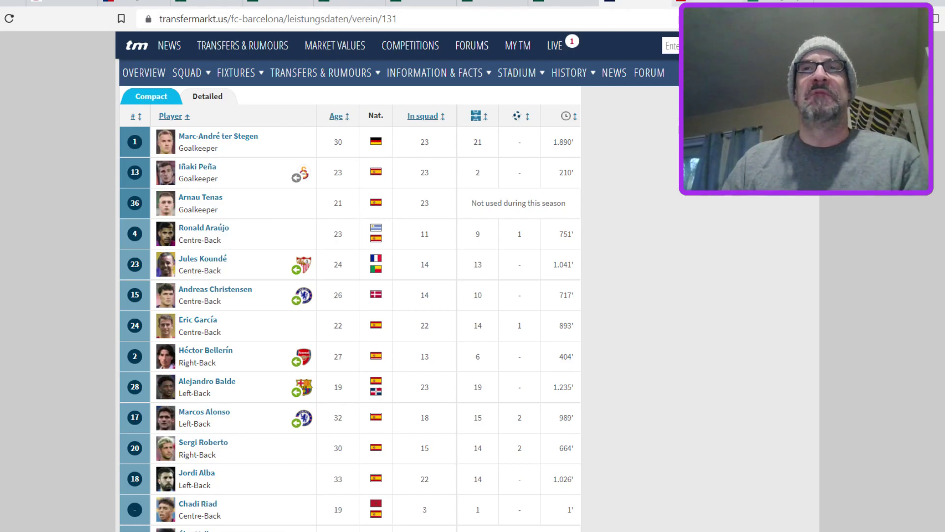
{"action": "key", "text": "ctrl+Tab"}
{"action": "scroll", "coordinate": [297, 177], "scroll_direction": "down", "scroll_amount": 2}
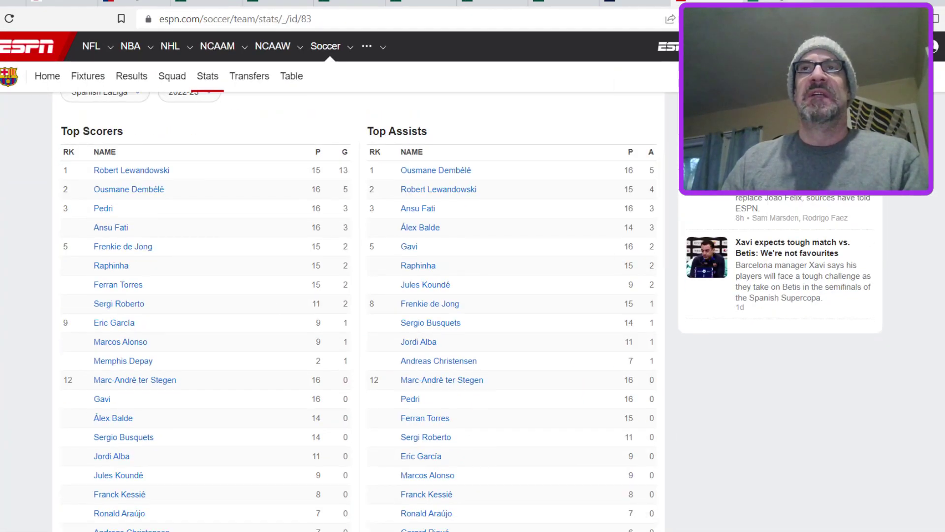
- Switch to Sportsgambler's La Liga injuries and suspensions page and read through the club lists down to Real Madrid
{"action": "key", "text": "ctrl+Tab"}
{"action": "scroll", "coordinate": [349, 167], "scroll_direction": "up", "scroll_amount": 9}
{"action": "scroll", "coordinate": [362, 150], "scroll_direction": "up", "scroll_amount": 1}
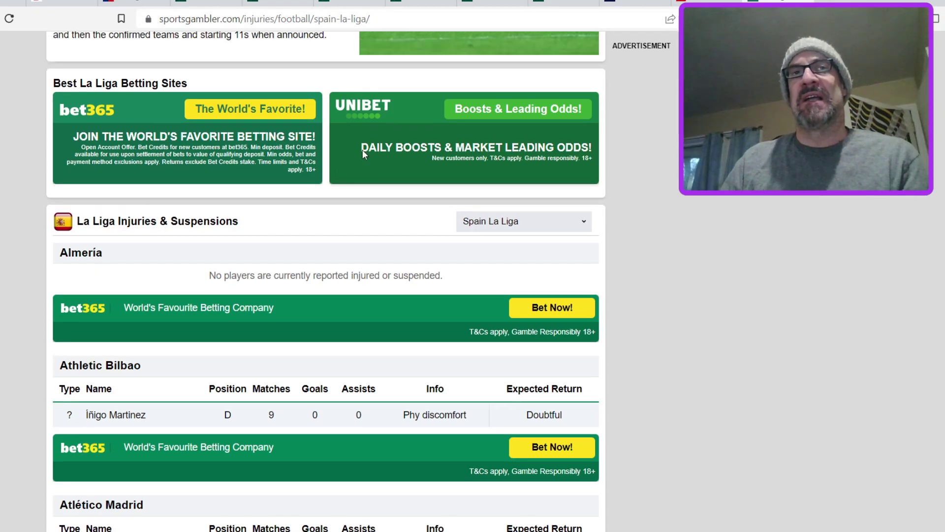
{"action": "scroll", "coordinate": [362, 150], "scroll_direction": "up", "scroll_amount": 5}
{"action": "scroll", "coordinate": [226, 232], "scroll_direction": "down", "scroll_amount": 9}
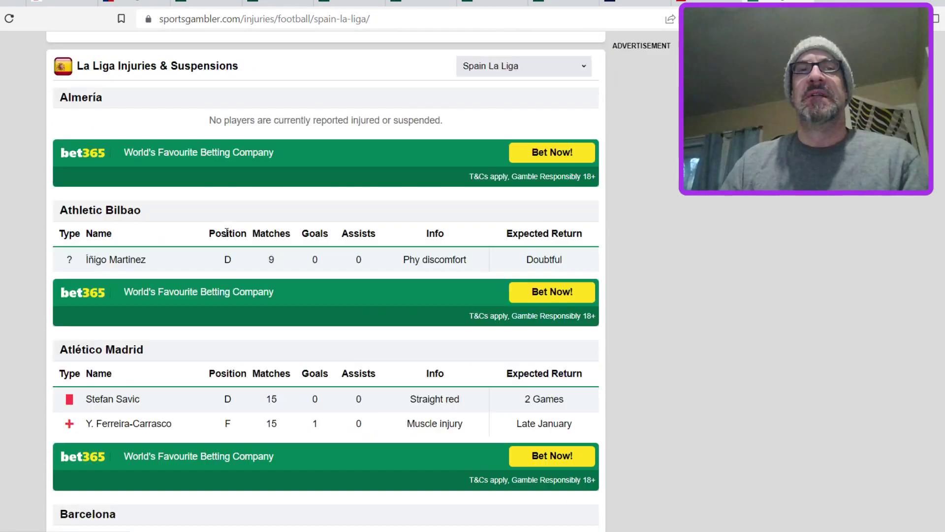
{"action": "scroll", "coordinate": [158, 255], "scroll_direction": "down", "scroll_amount": 20}
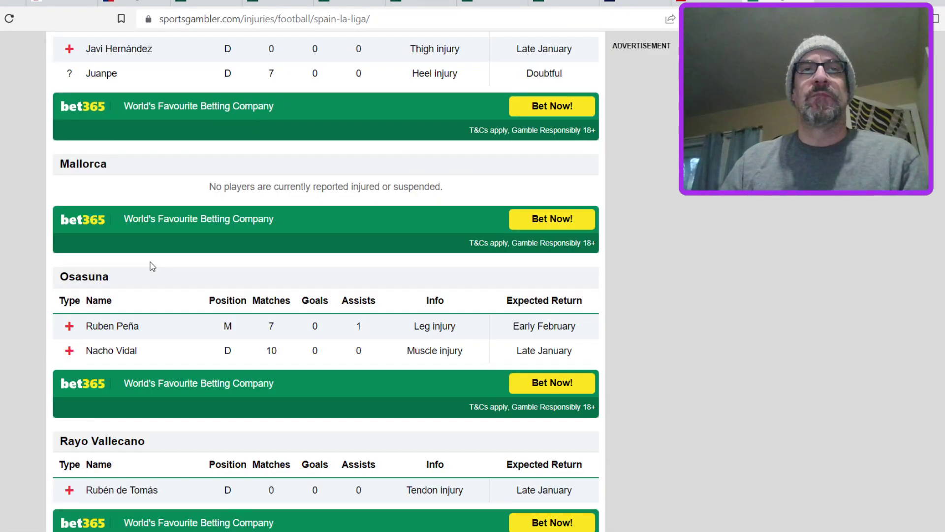
{"action": "scroll", "coordinate": [153, 267], "scroll_direction": "down", "scroll_amount": 5}
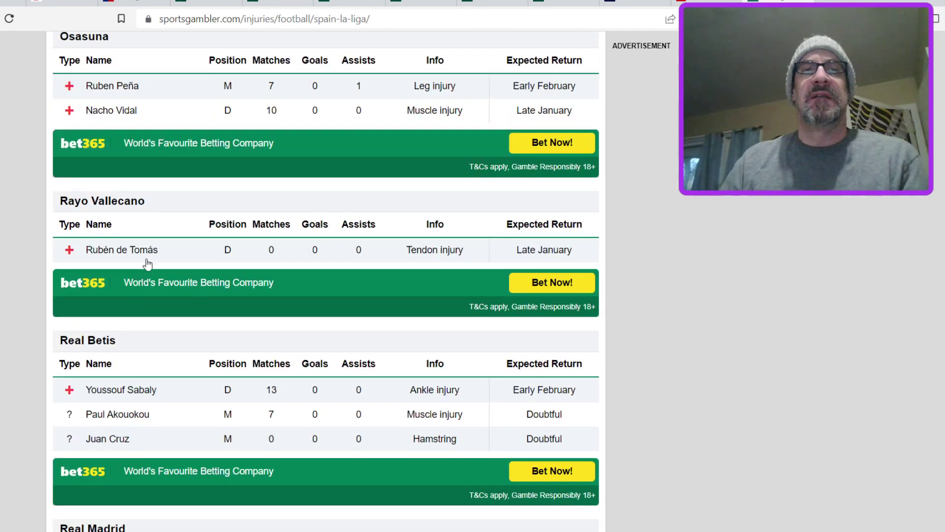
{"action": "scroll", "coordinate": [147, 264], "scroll_direction": "down", "scroll_amount": 4}
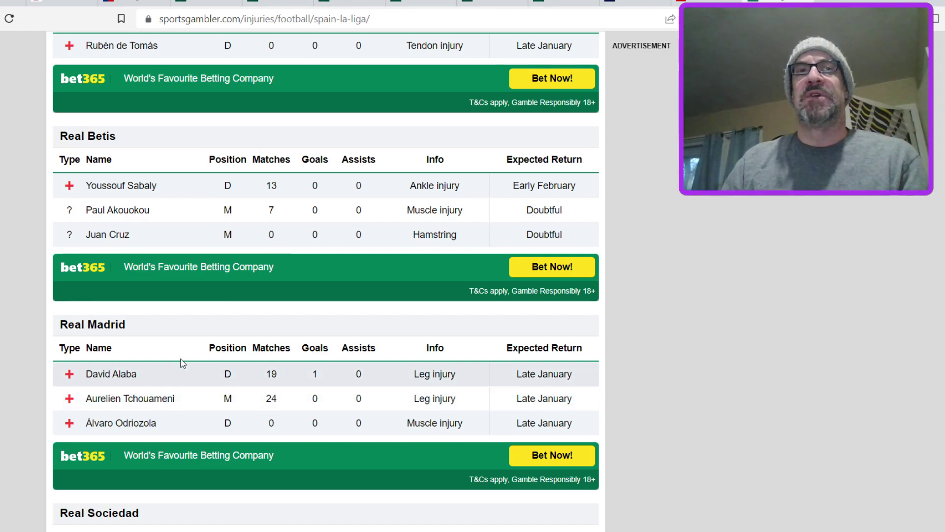
- Check Barcelona's injured and suspended players in the Sportsgambler list
{"action": "scroll", "coordinate": [188, 358], "scroll_direction": "up", "scroll_amount": 20}
{"action": "scroll", "coordinate": [192, 353], "scroll_direction": "up", "scroll_amount": 20}
{"action": "scroll", "coordinate": [186, 348], "scroll_direction": "down", "scroll_amount": 4}
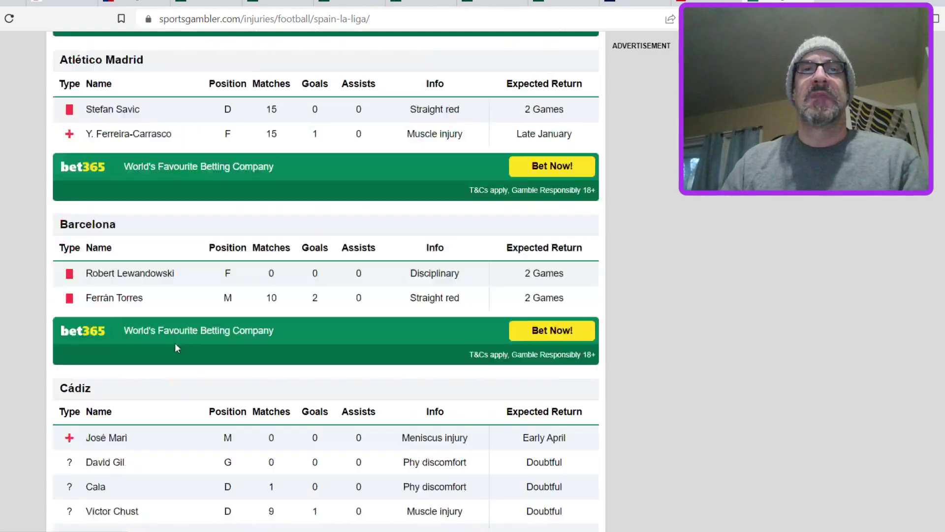
{"action": "scroll", "coordinate": [187, 252], "scroll_direction": "up", "scroll_amount": 1}
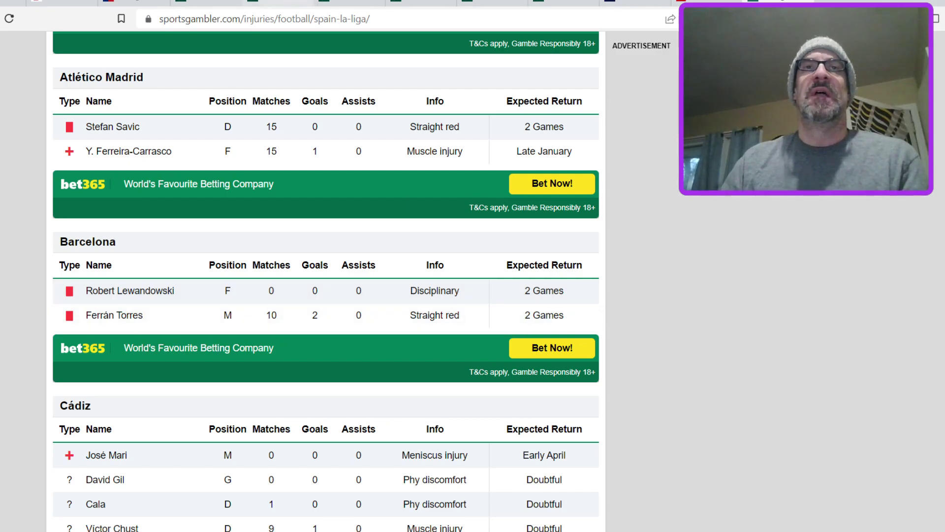
- Switch to the Sorare draft and browse the available midfielders as alternatives to Gavi
{"action": "left_click", "coordinate": [215, 2]}
{"action": "left_click", "coordinate": [133, 2]}
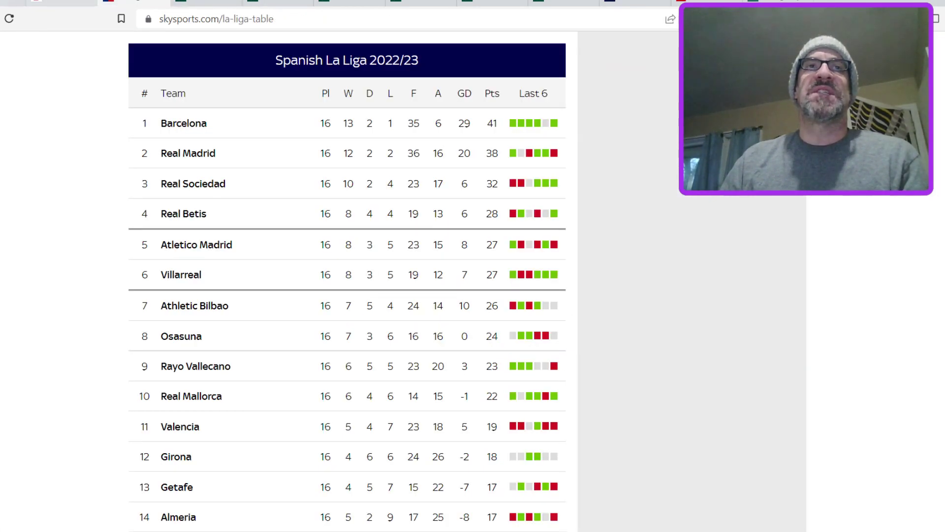
{"action": "left_click", "coordinate": [12, 2]}
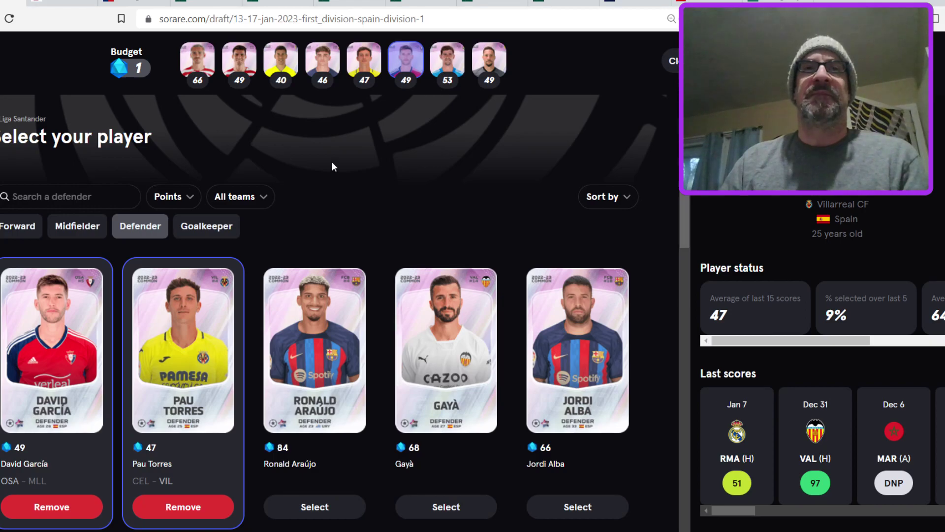
{"action": "left_click", "coordinate": [320, 63]}
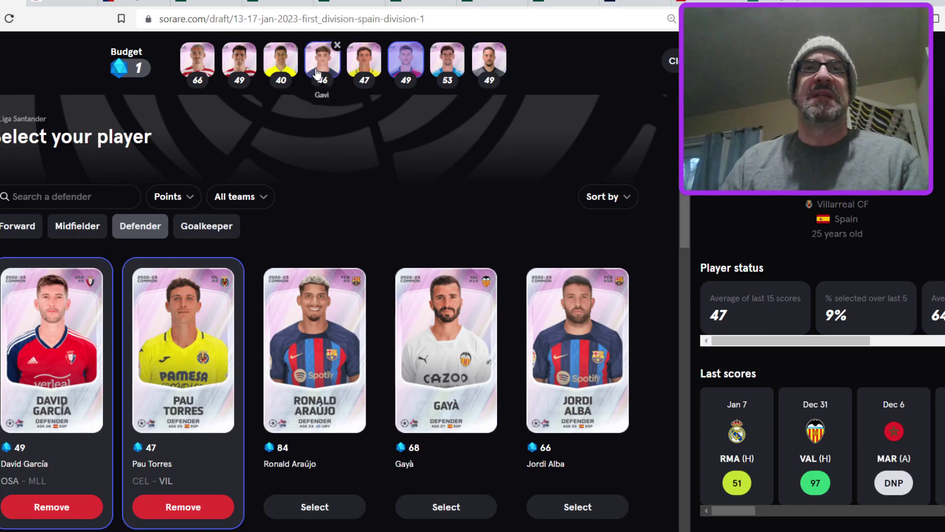
{"action": "scroll", "coordinate": [459, 240], "scroll_direction": "down", "scroll_amount": 12}
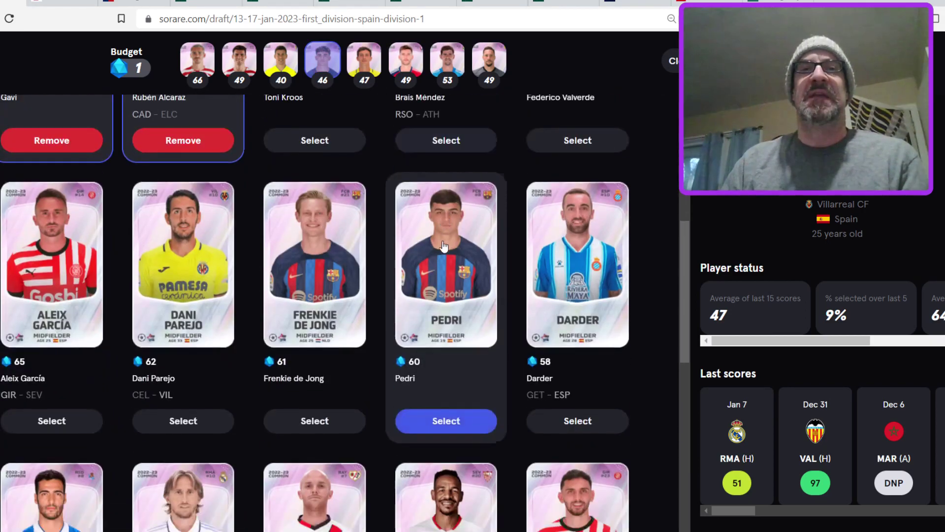
{"action": "scroll", "coordinate": [418, 250], "scroll_direction": "down", "scroll_amount": 20}
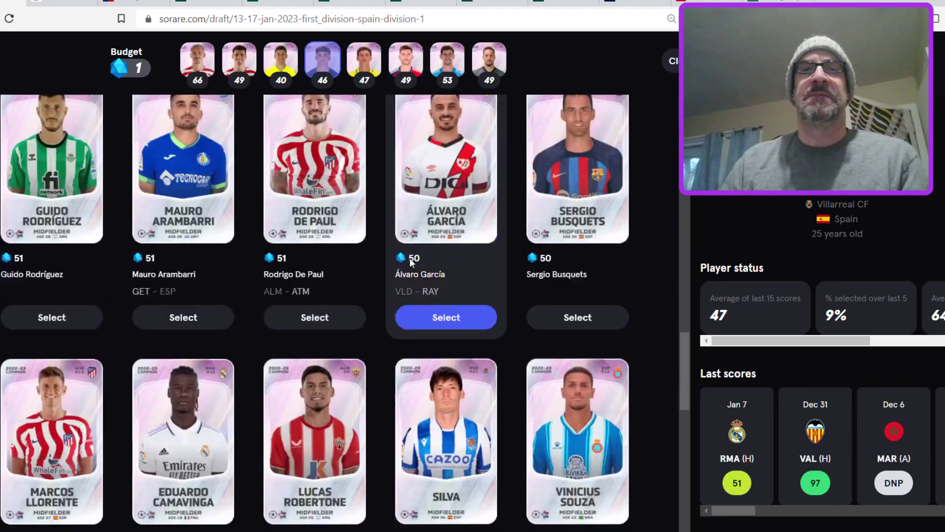
{"action": "scroll", "coordinate": [399, 257], "scroll_direction": "down", "scroll_amount": 10}
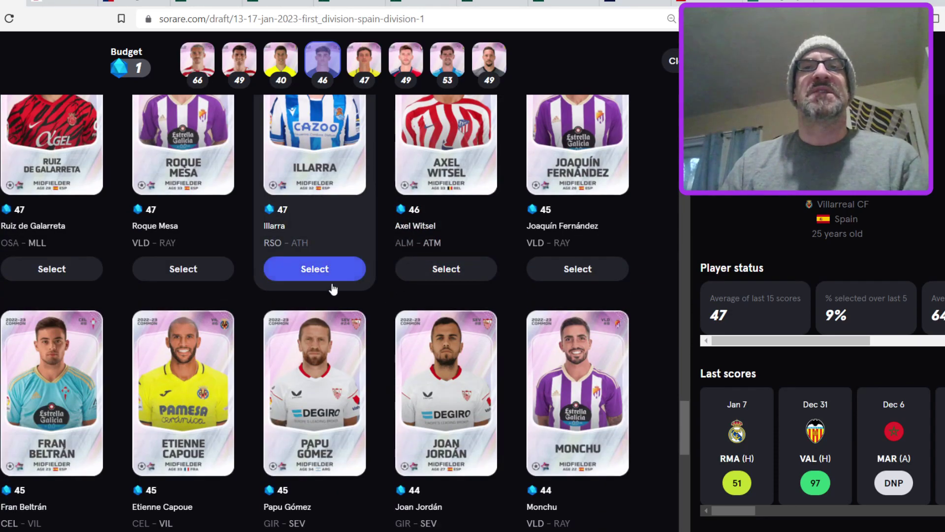
- Open Gavi's player details in the draft and review his last scores
{"action": "scroll", "coordinate": [205, 313], "scroll_direction": "up", "scroll_amount": 10}
{"action": "scroll", "coordinate": [205, 313], "scroll_direction": "up", "scroll_amount": 20}
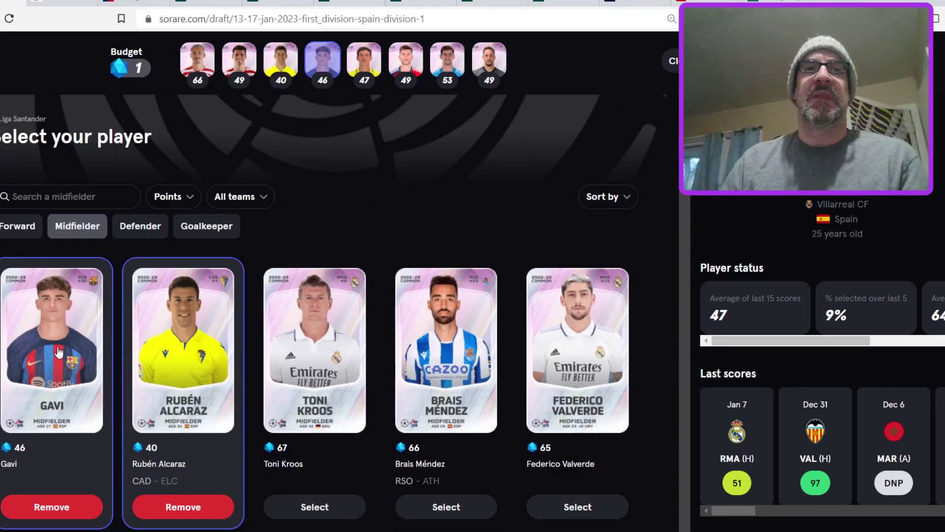
{"action": "left_click", "coordinate": [58, 352]}
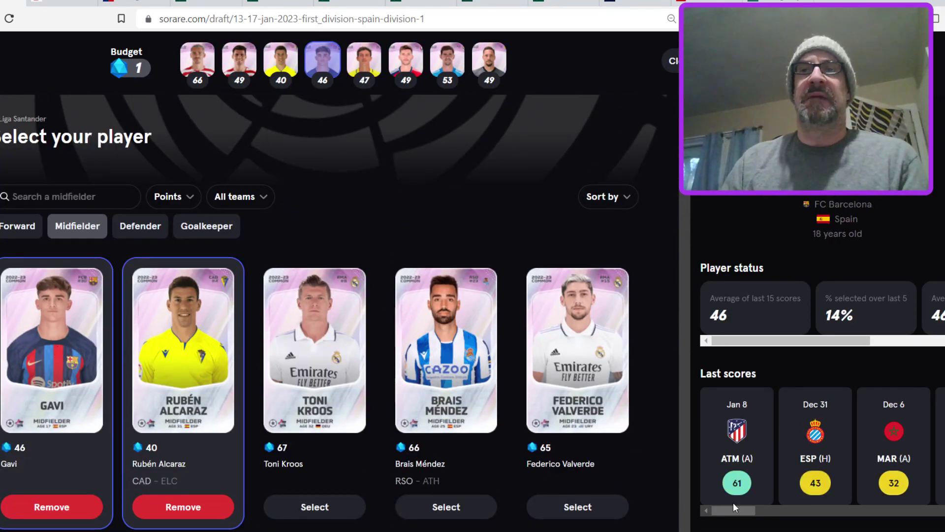
{"action": "left_click_drag", "start_coordinate": [748, 513], "coordinate": [726, 510]}
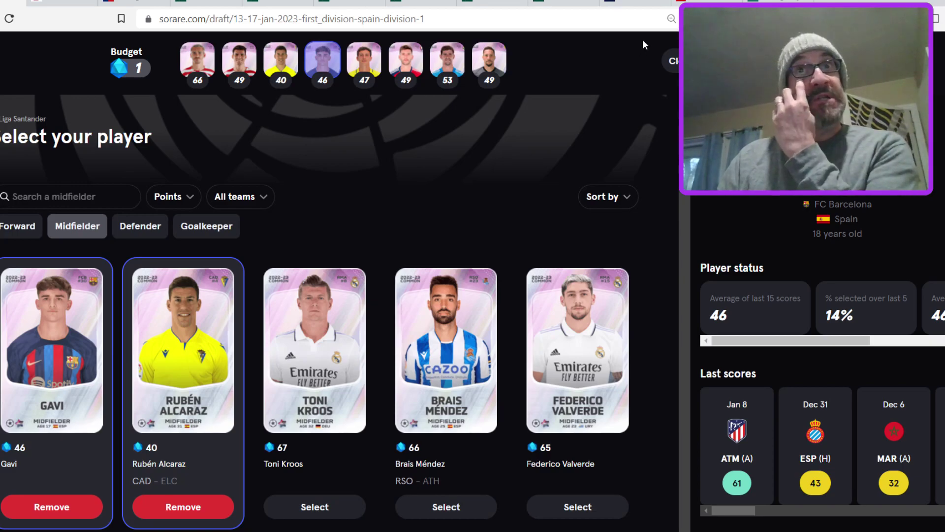
- Switch to Transfermarkt's FC Barcelona squad statistics and highlight Gavi's minutes played
{"action": "left_click", "coordinate": [635, 1]}
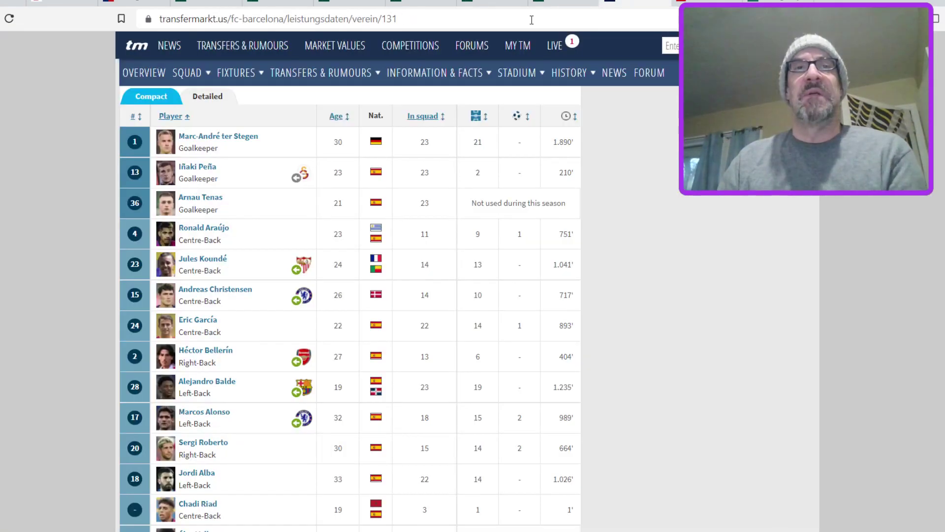
{"action": "scroll", "coordinate": [367, 217], "scroll_direction": "up", "scroll_amount": 3}
{"action": "scroll", "coordinate": [365, 214], "scroll_direction": "down", "scroll_amount": 10}
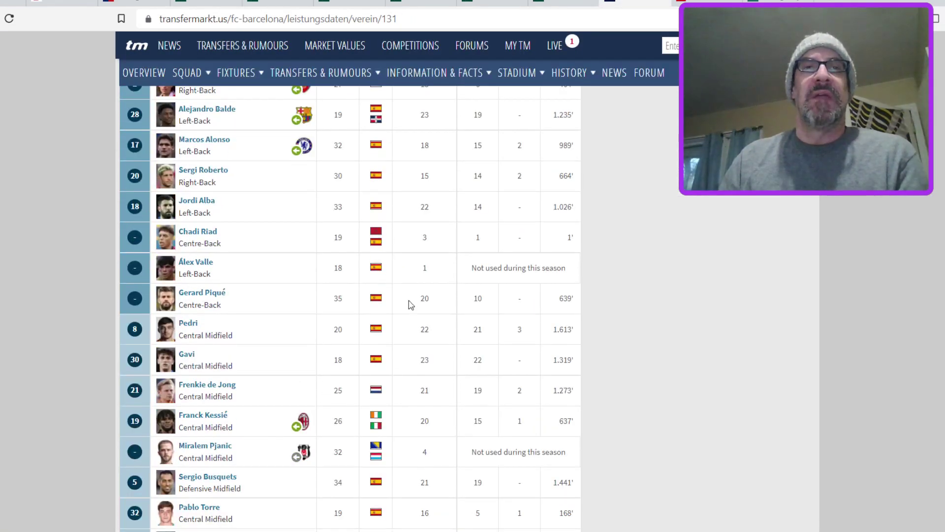
{"action": "double_click", "coordinate": [563, 361]}
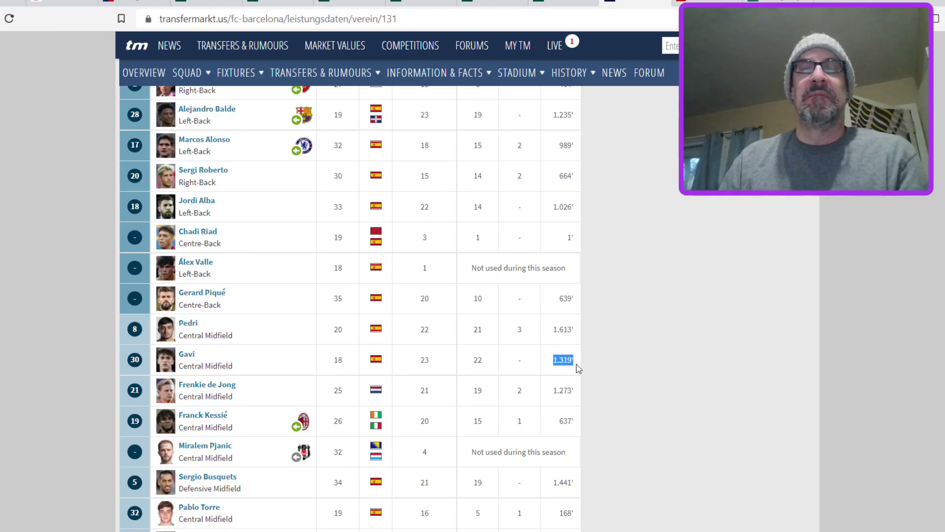
{"action": "left_click", "coordinate": [554, 357]}
{"action": "left_click_drag", "start_coordinate": [554, 357], "coordinate": [583, 362]}
{"action": "left_click", "coordinate": [619, 358]}
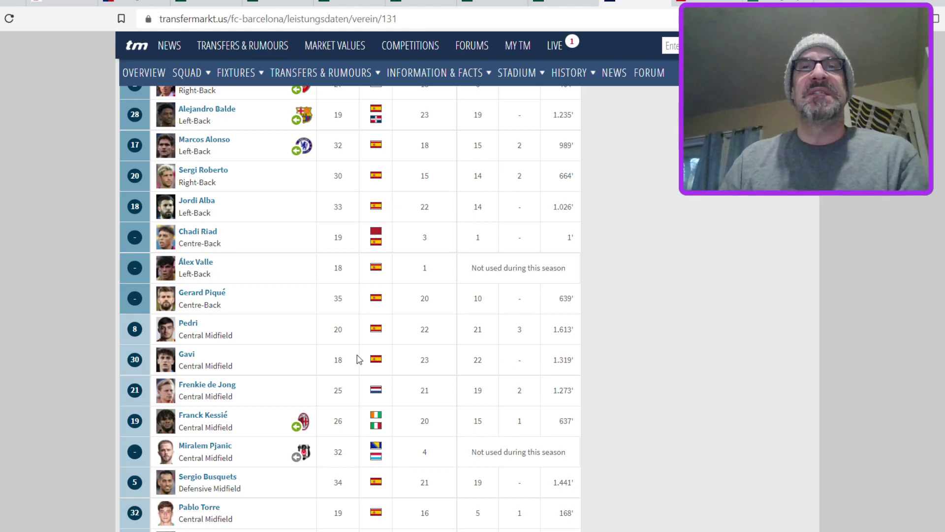
- Switch to Barcelona's ESPN stats and highlight Gavi's assist count in the Top Assists table
{"action": "key", "text": "ctrl+Tab"}
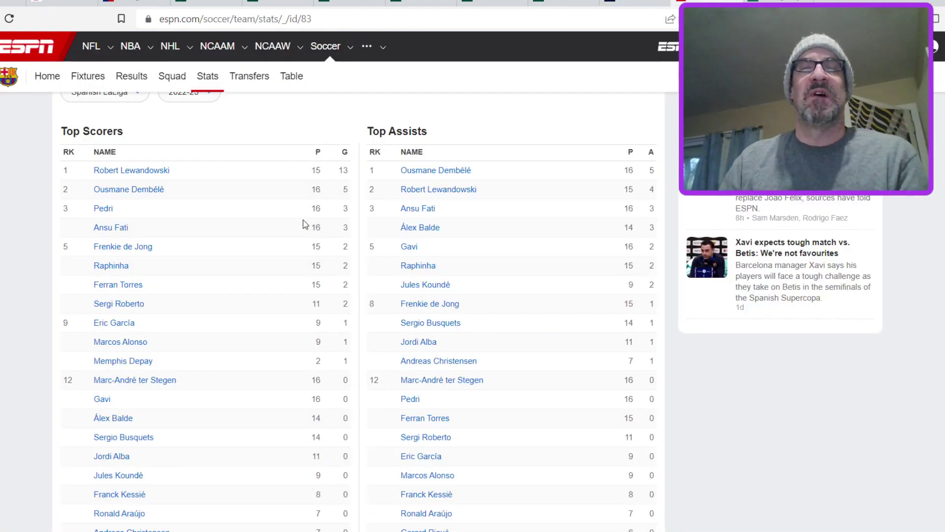
{"action": "scroll", "coordinate": [299, 223], "scroll_direction": "up", "scroll_amount": 3}
{"action": "scroll", "coordinate": [273, 231], "scroll_direction": "down", "scroll_amount": 2}
{"action": "scroll", "coordinate": [274, 231], "scroll_direction": "down", "scroll_amount": 2}
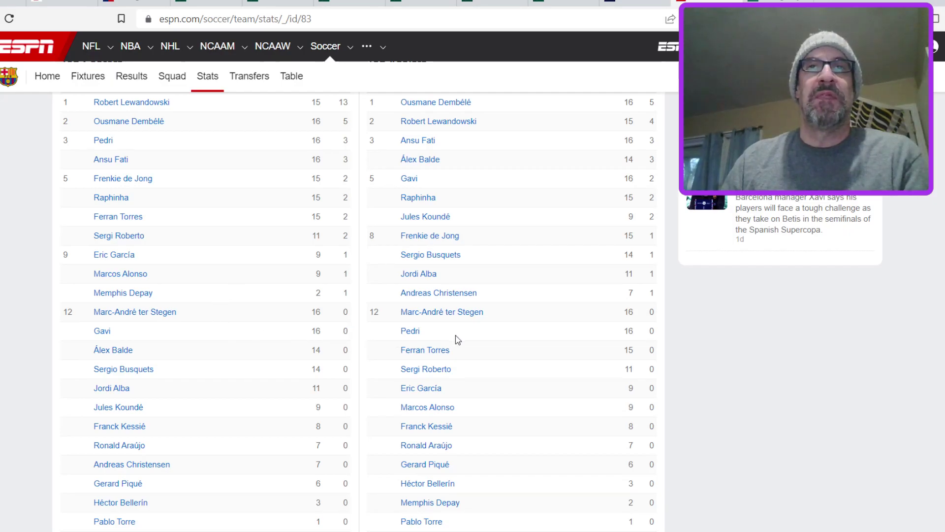
{"action": "scroll", "coordinate": [455, 338], "scroll_direction": "up", "scroll_amount": 1}
{"action": "double_click", "coordinate": [652, 246]}
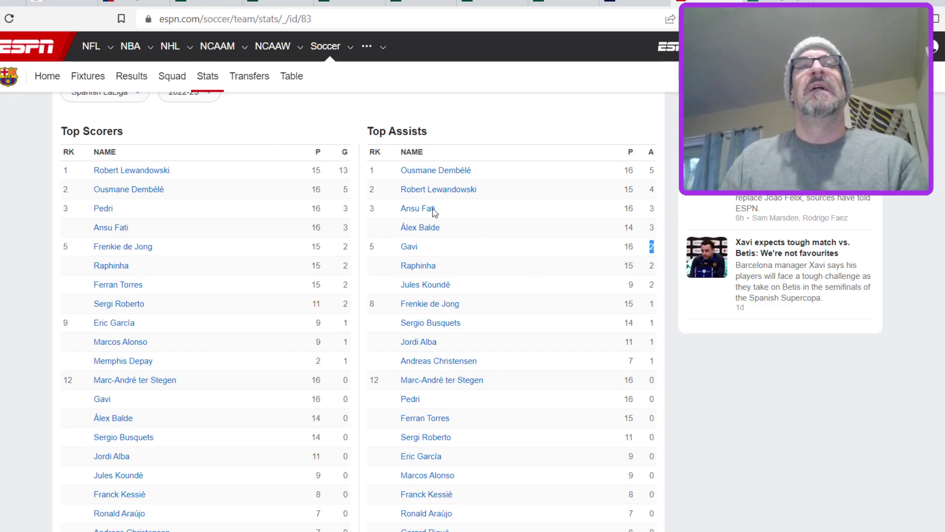
- Return to the Sorare draft and proceed with the drafted squad to the LaLiga Santander Draft Beta lineup composer
{"action": "left_click", "coordinate": [59, 2]}
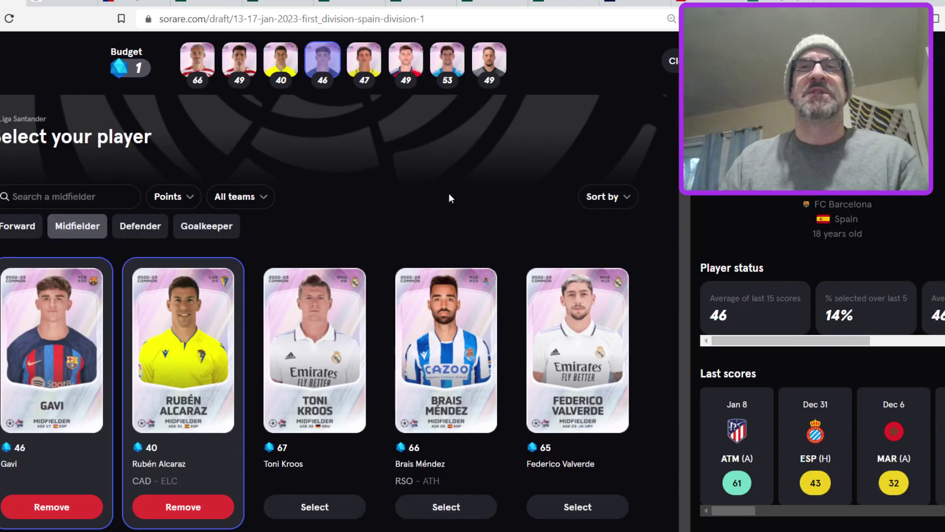
{"action": "scroll", "coordinate": [645, 249], "scroll_direction": "down", "scroll_amount": 3}
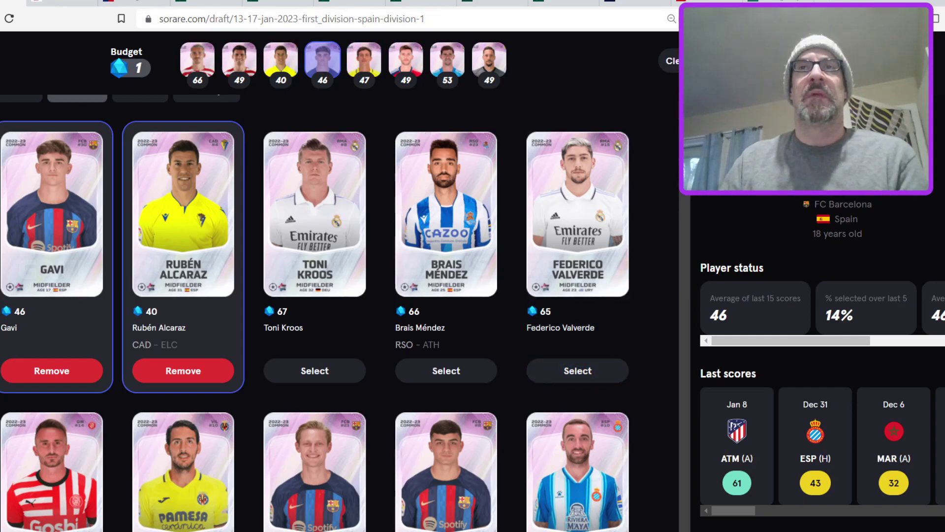
{"action": "left_click", "coordinate": [670, 60]}
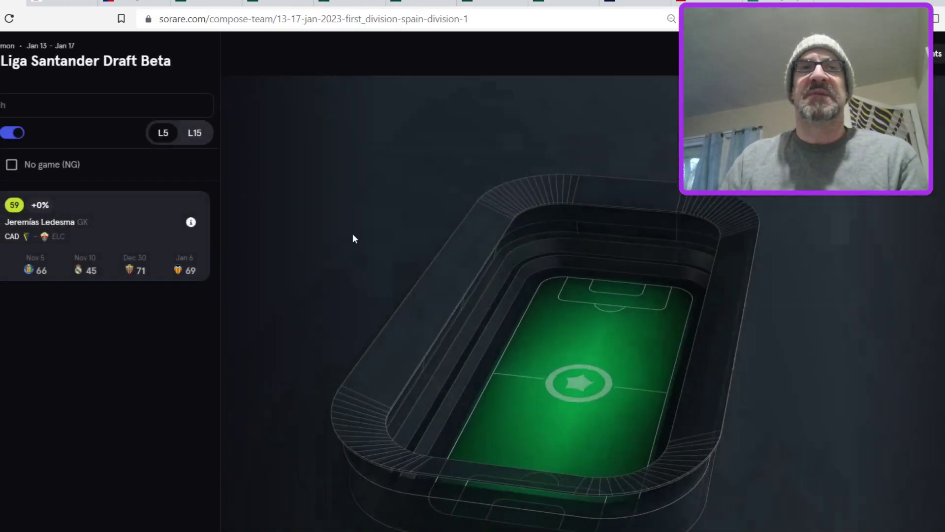
- Place Jeremías Ledesma as goalkeeper and Antoine Griezmann as forward in the lineup
{"action": "left_click", "coordinate": [11, 164]}
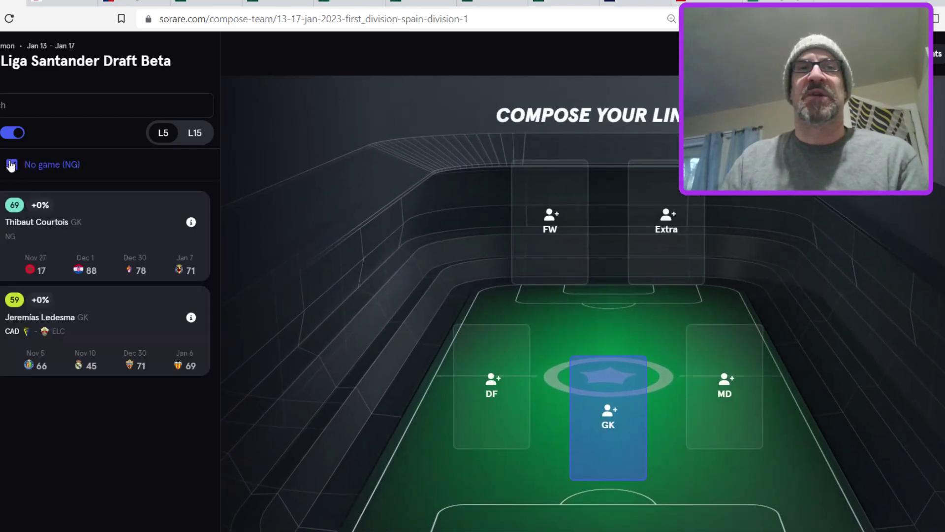
{"action": "left_click", "coordinate": [11, 164]}
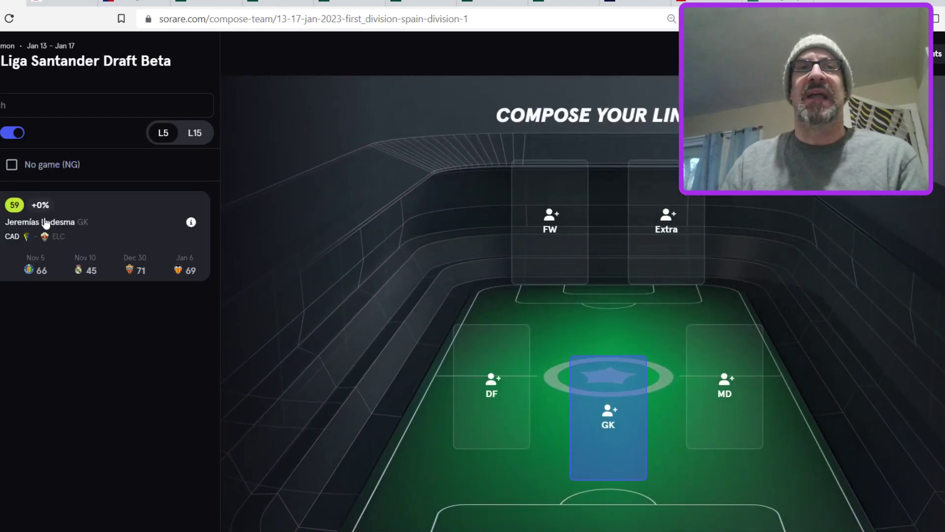
{"action": "left_click", "coordinate": [84, 234]}
{"action": "left_click", "coordinate": [553, 229]}
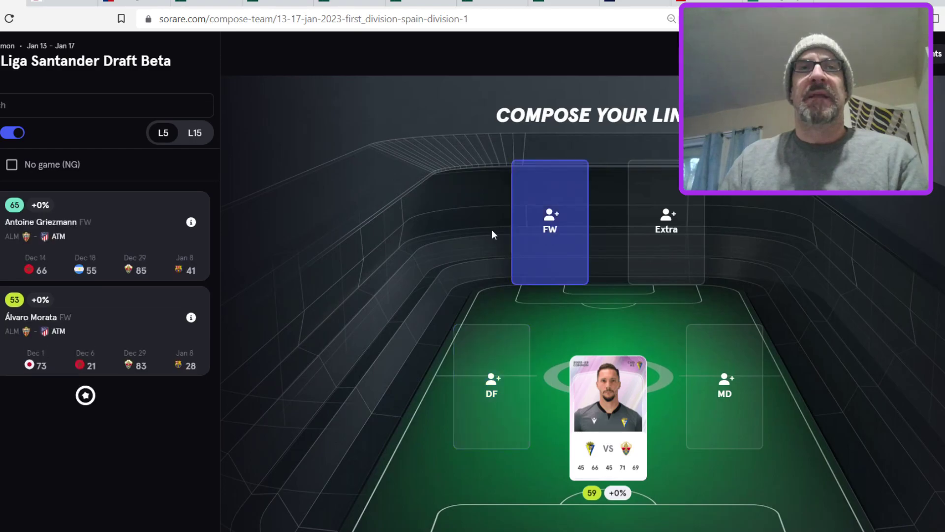
{"action": "left_click", "coordinate": [114, 240]}
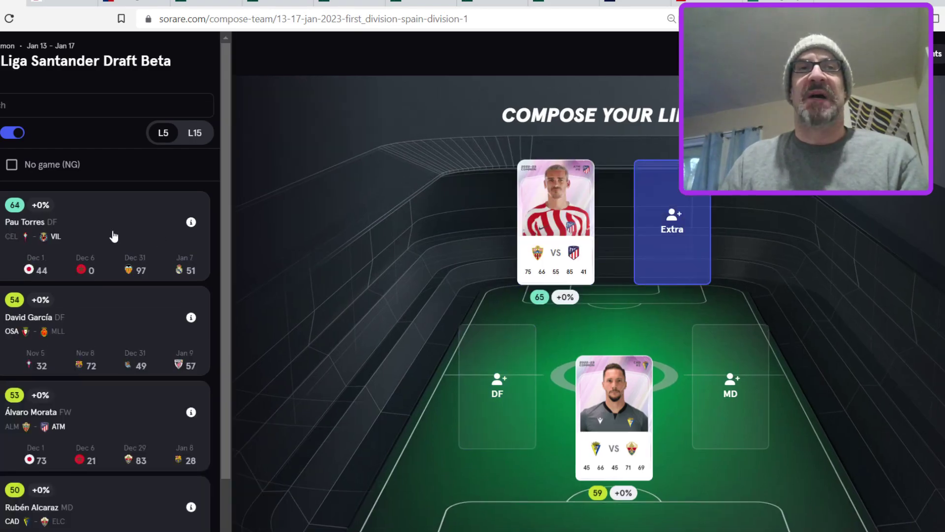
- Add Álvaro Morata as the extra player and Rubén Alcaraz as midfielder
{"action": "scroll", "coordinate": [115, 330], "scroll_direction": "down", "scroll_amount": 1}
{"action": "left_click", "coordinate": [112, 382]}
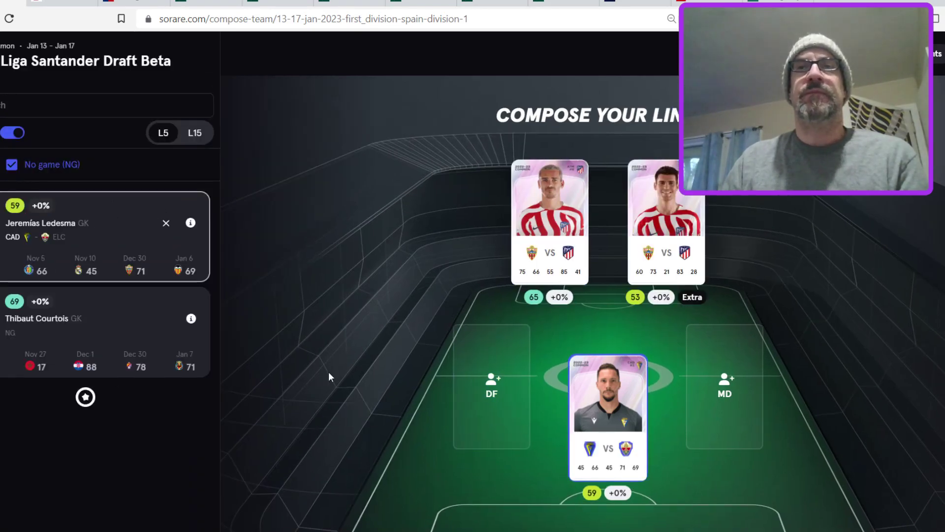
{"action": "left_click", "coordinate": [744, 391]}
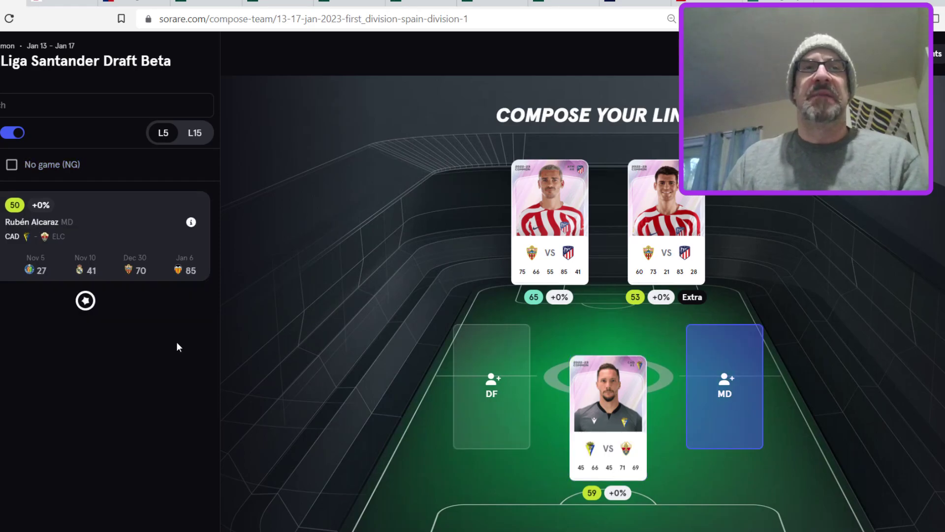
{"action": "left_click", "coordinate": [93, 228]}
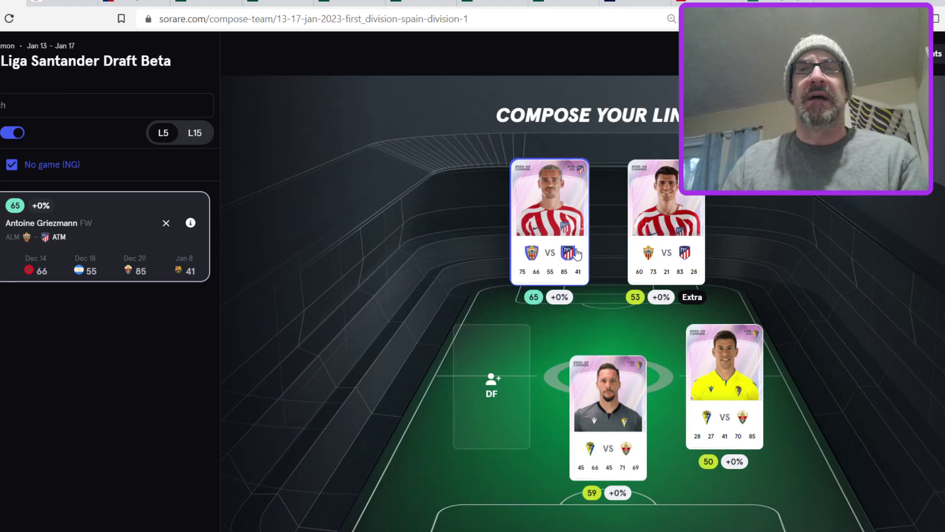
{"action": "left_click", "coordinate": [491, 386]}
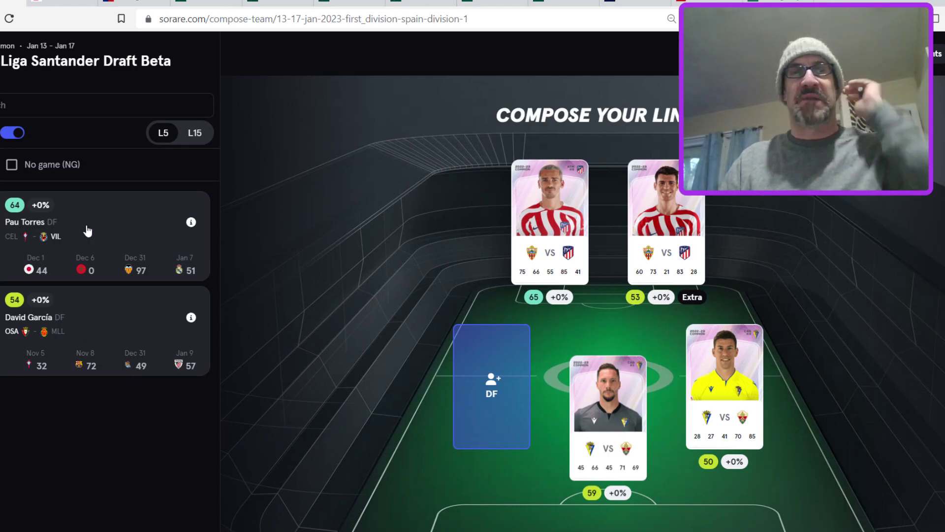
{"action": "left_click", "coordinate": [92, 310]}
{"action": "left_click", "coordinate": [12, 165]}
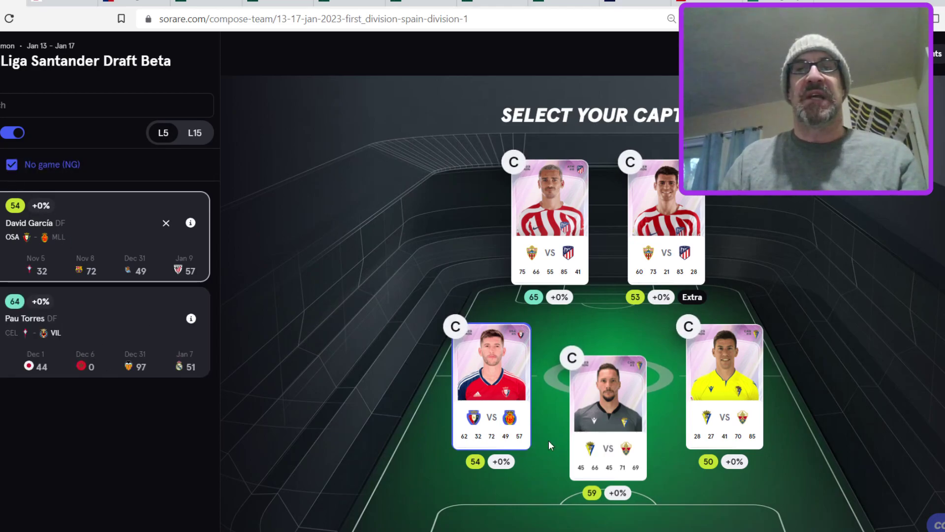
- Review the candidates for the lineup positions and make Antoine Griezmann the captain
{"action": "left_click", "coordinate": [607, 446]}
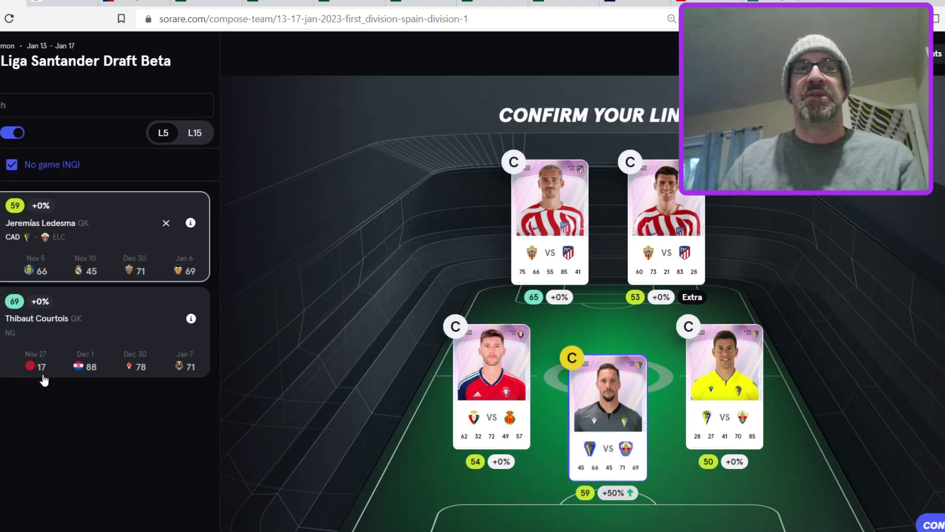
{"action": "left_click", "coordinate": [725, 403]}
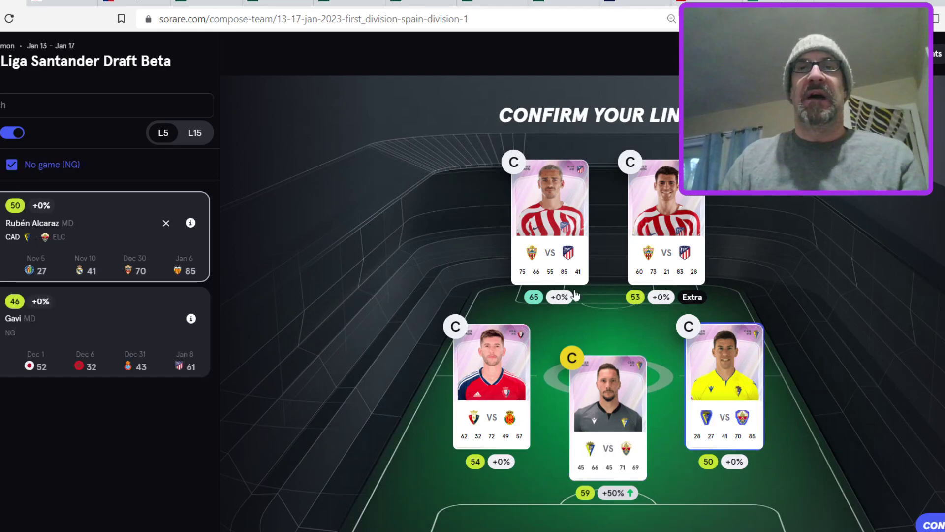
{"action": "left_click", "coordinate": [486, 380]}
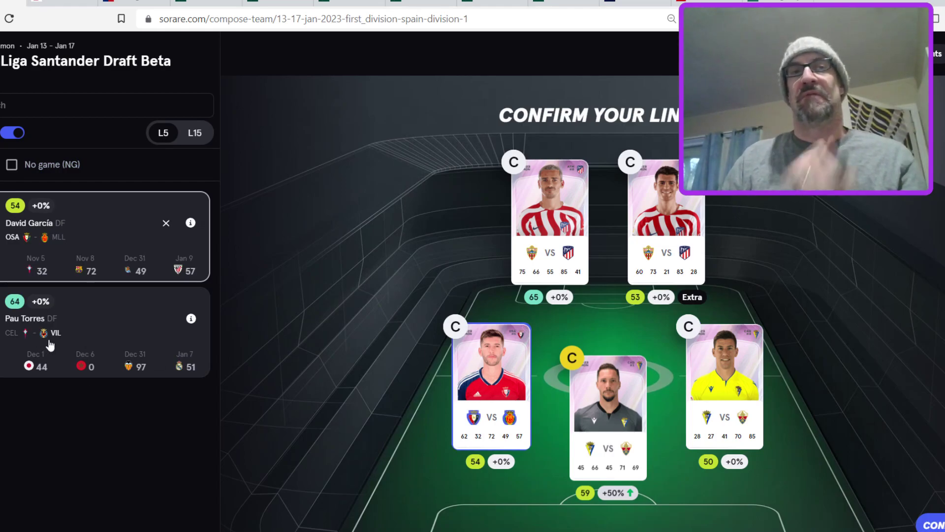
{"action": "left_click", "coordinate": [517, 240]}
{"action": "left_click", "coordinate": [674, 228]}
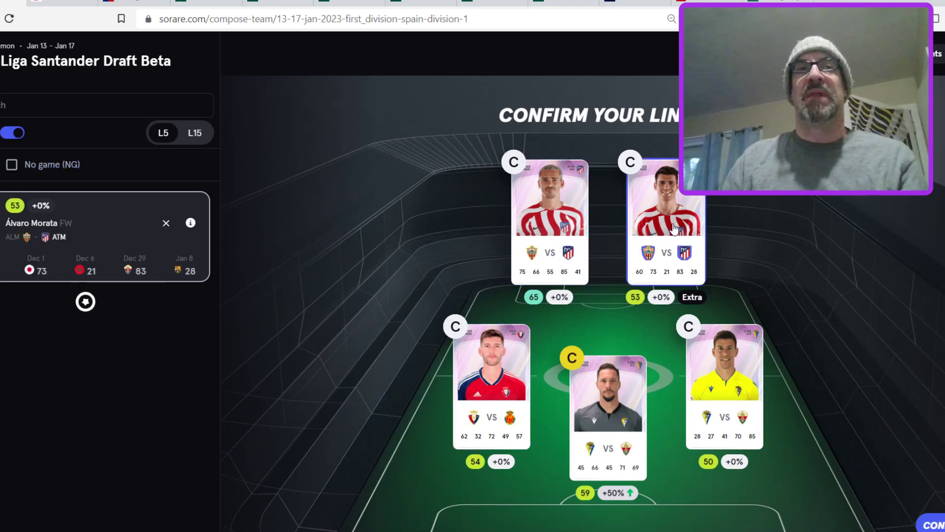
{"action": "left_click", "coordinate": [513, 162]}
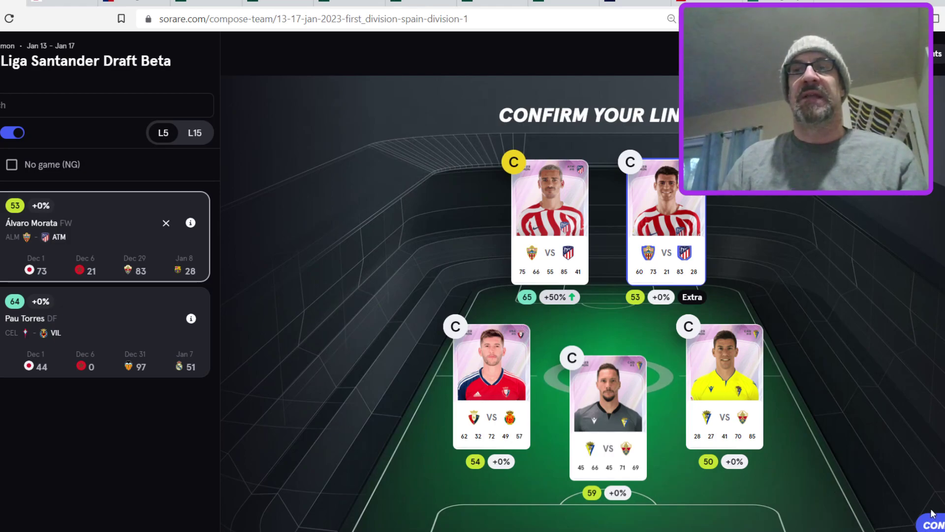
- Recheck the goalkeeper, defender, midfielder, forward and extra player choices, and confirm the lineup
{"action": "left_click", "coordinate": [602, 423]}
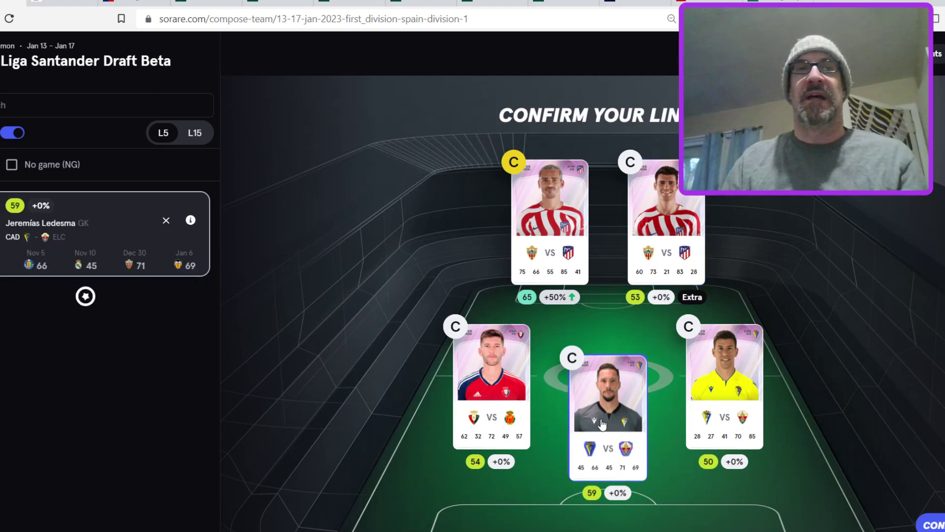
{"action": "left_click", "coordinate": [502, 401]}
{"action": "left_click", "coordinate": [717, 399]}
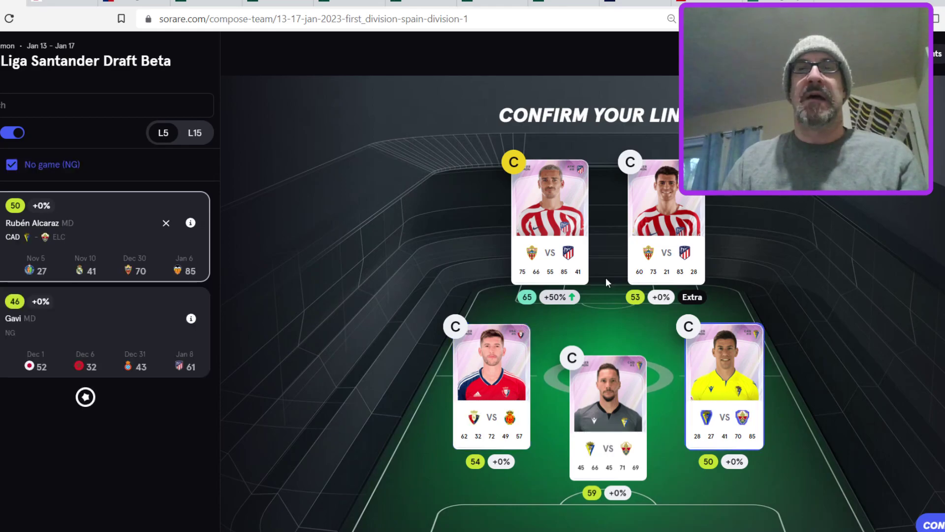
{"action": "left_click", "coordinate": [566, 235]}
{"action": "left_click", "coordinate": [651, 231]}
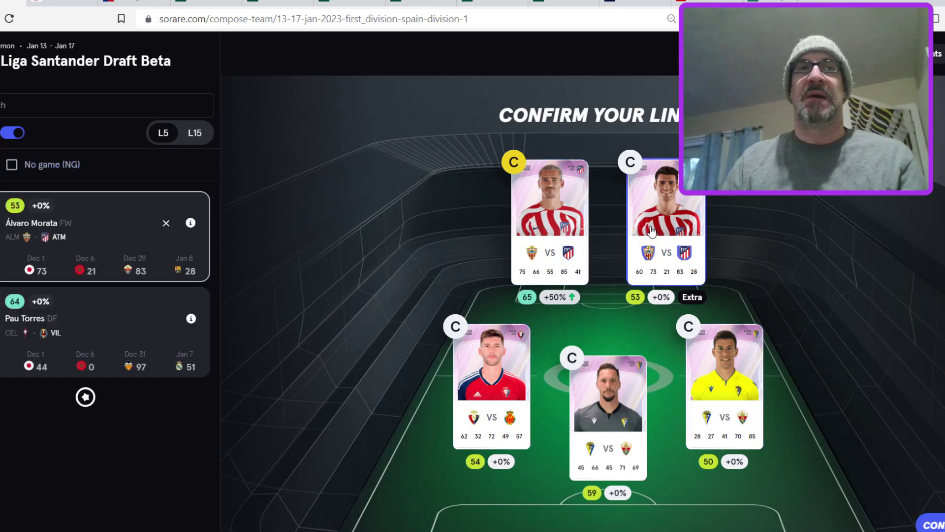
{"action": "left_click", "coordinate": [501, 401]}
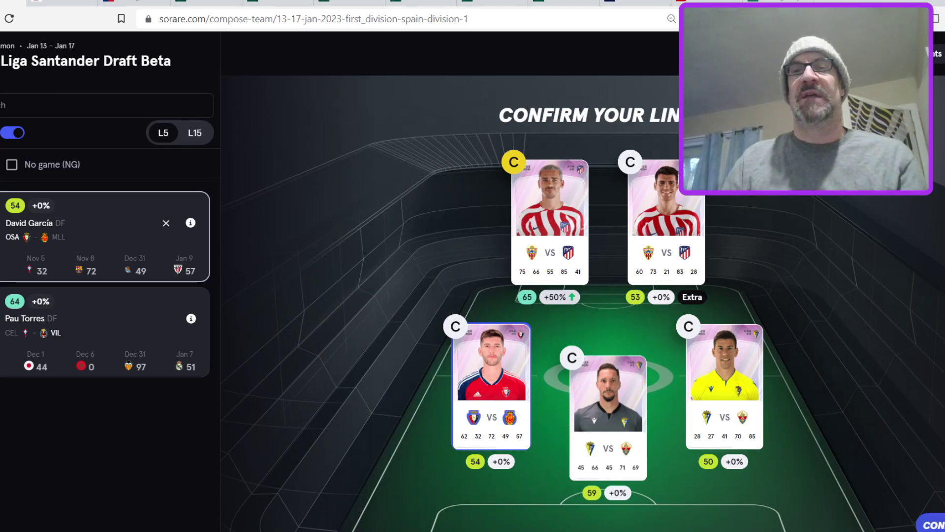
{"action": "left_click", "coordinate": [933, 525]}
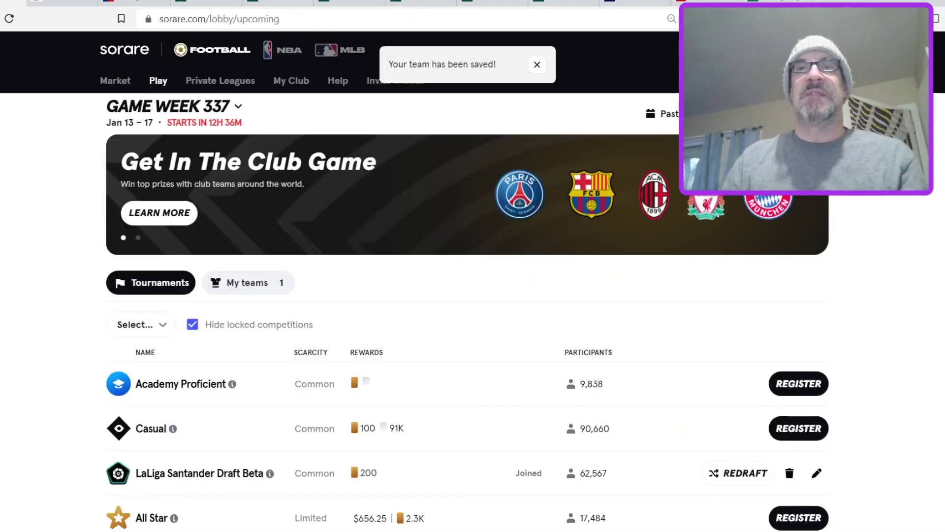
{"action": "scroll", "coordinate": [430, 375], "scroll_direction": "down", "scroll_amount": 1}
{"action": "scroll", "coordinate": [430, 375], "scroll_direction": "down", "scroll_amount": 1}
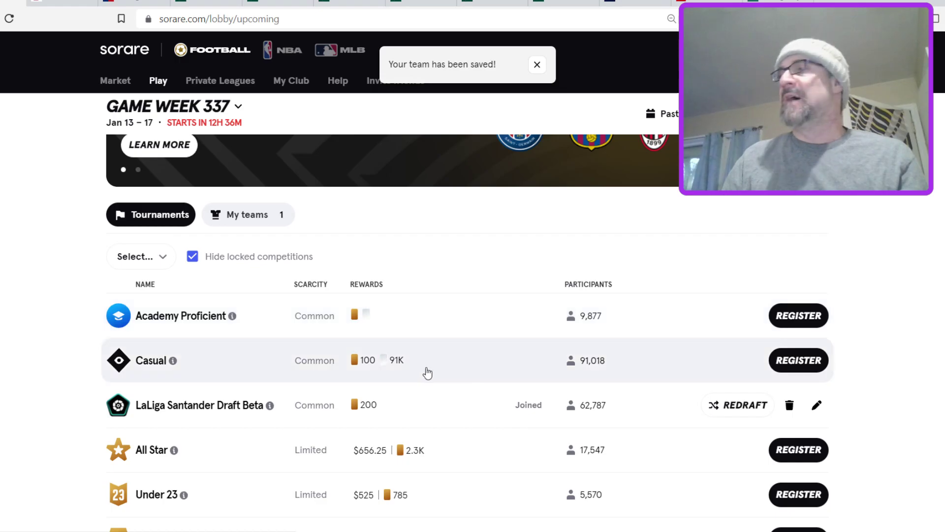
{"action": "scroll", "coordinate": [415, 370], "scroll_direction": "down", "scroll_amount": 1}
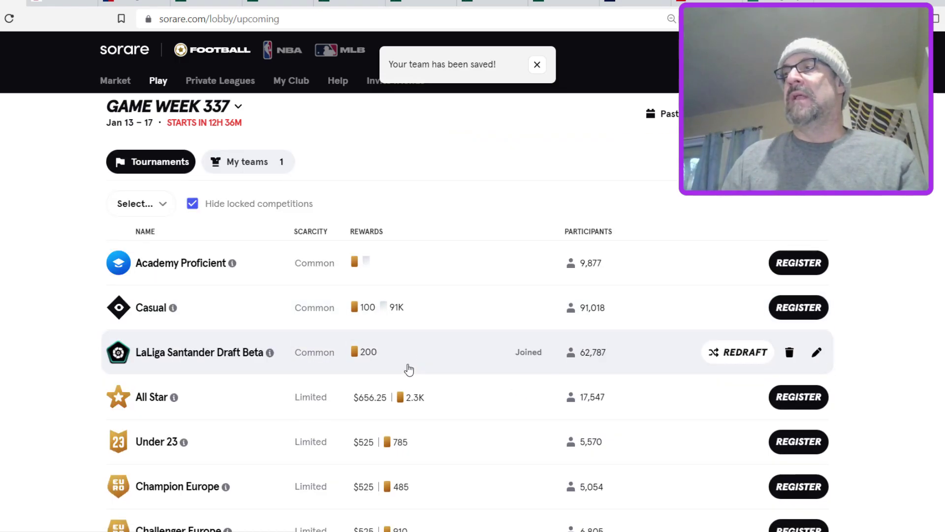
{"action": "scroll", "coordinate": [409, 369], "scroll_direction": "down", "scroll_amount": 1}
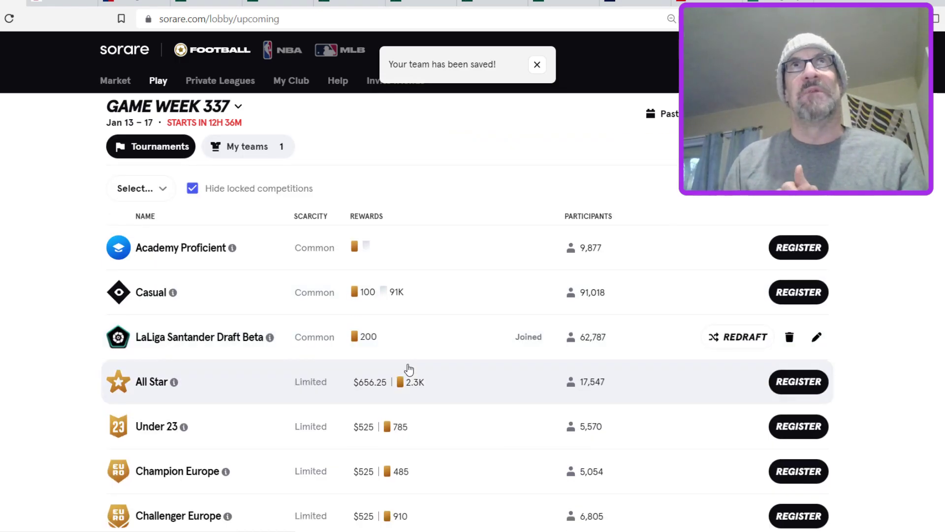